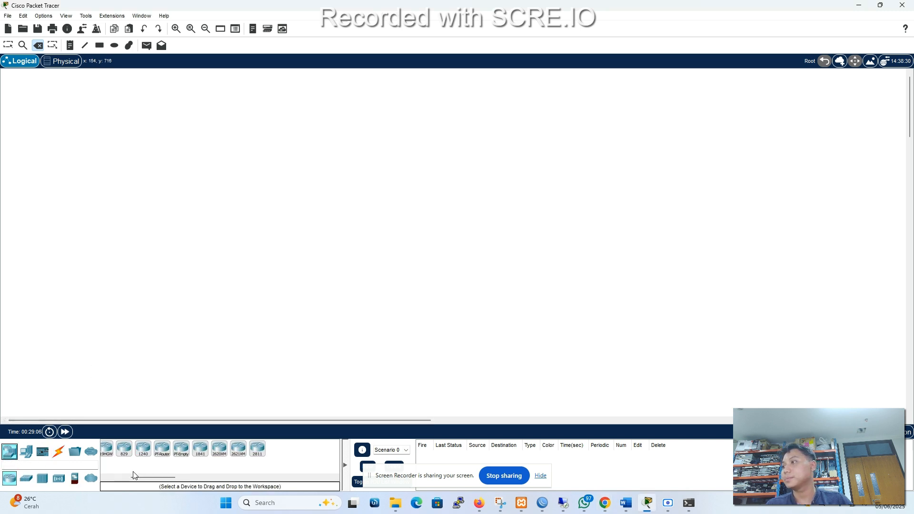
Place four 2960 switches in the empty workspace in a diamond arrangement.
click(27, 478)
click(110, 450)
click(305, 151)
click(116, 447)
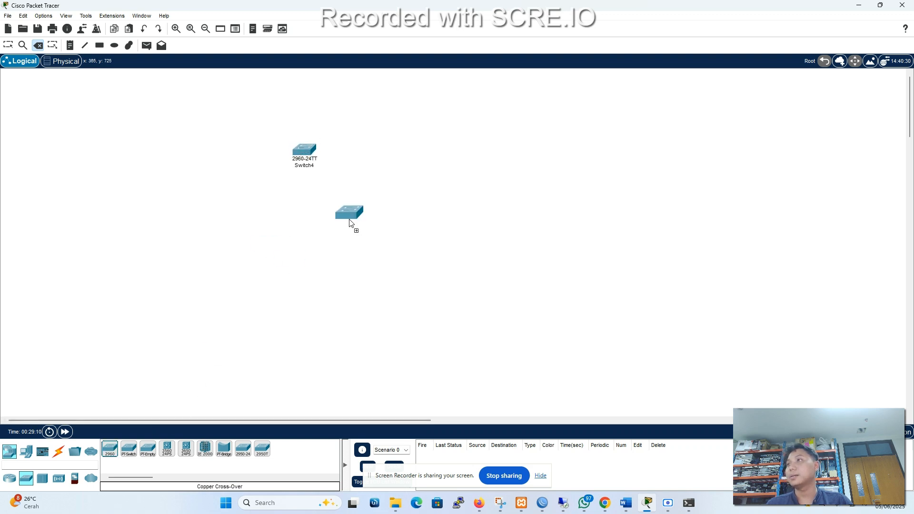
click(386, 228)
click(110, 454)
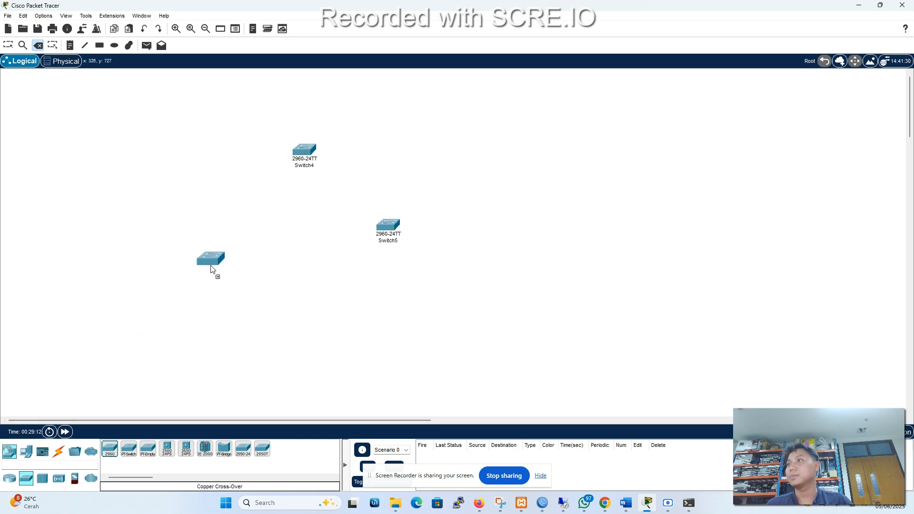
click(225, 246)
click(110, 450)
click(305, 328)
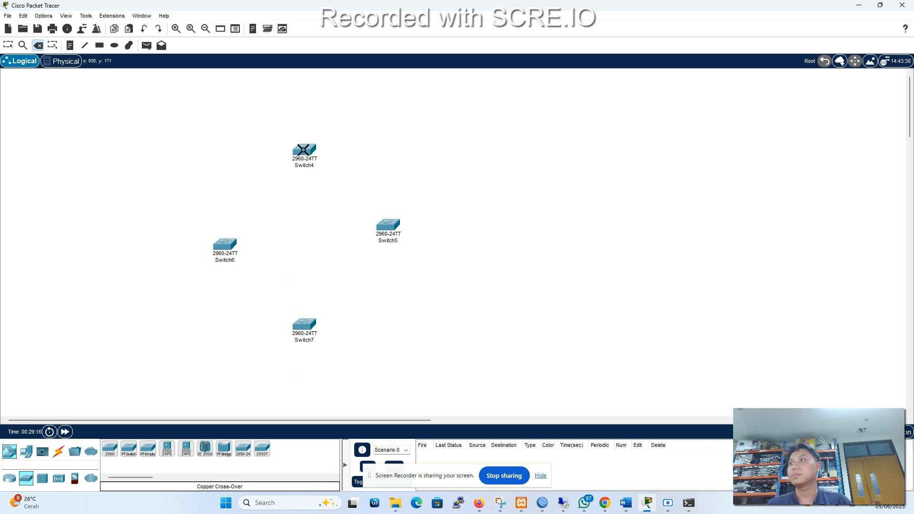
Select all four switches together and move the group to the right, leaving space for PCs beside it.
click(7, 46)
drag(143, 116, 564, 396)
drag(394, 238, 561, 221)
click(580, 277)
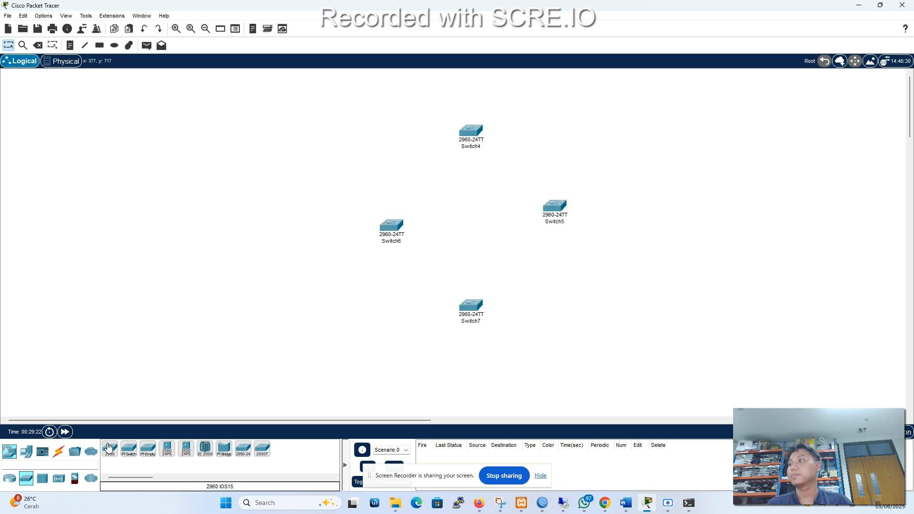
Place two PCs to the left of the switches, one near the height of Switch4 and one near Switch7.
click(27, 451)
click(109, 449)
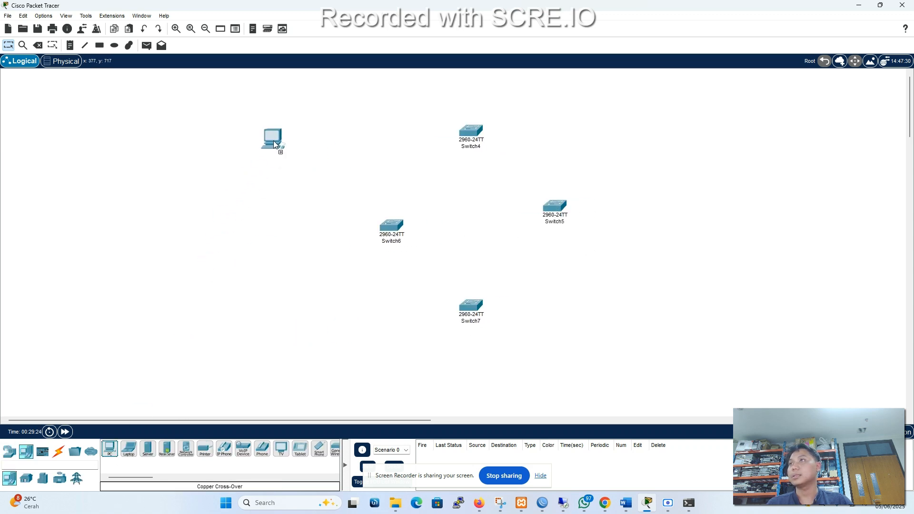
click(280, 131)
click(110, 449)
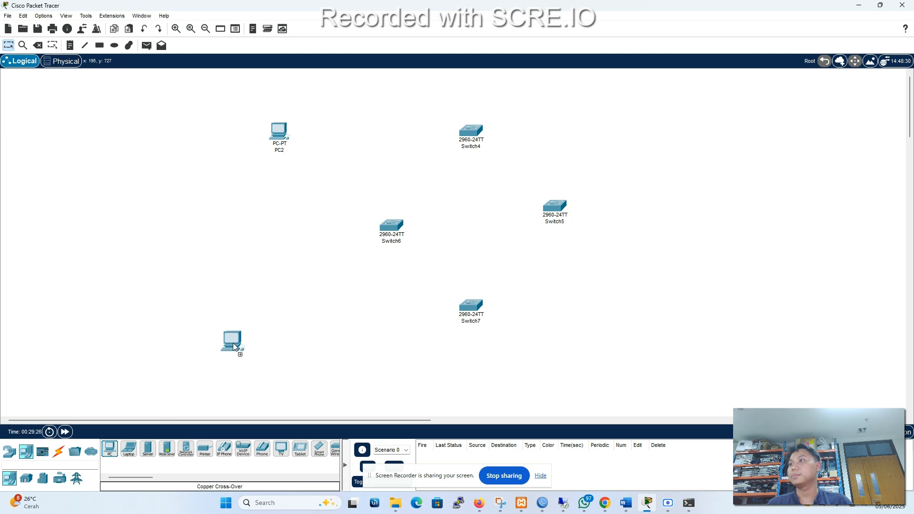
Connect Switch4 FastEthernet0/1 to Switch5 FastEthernet0/1 with a copper cross-over cable.
click(59, 451)
click(170, 454)
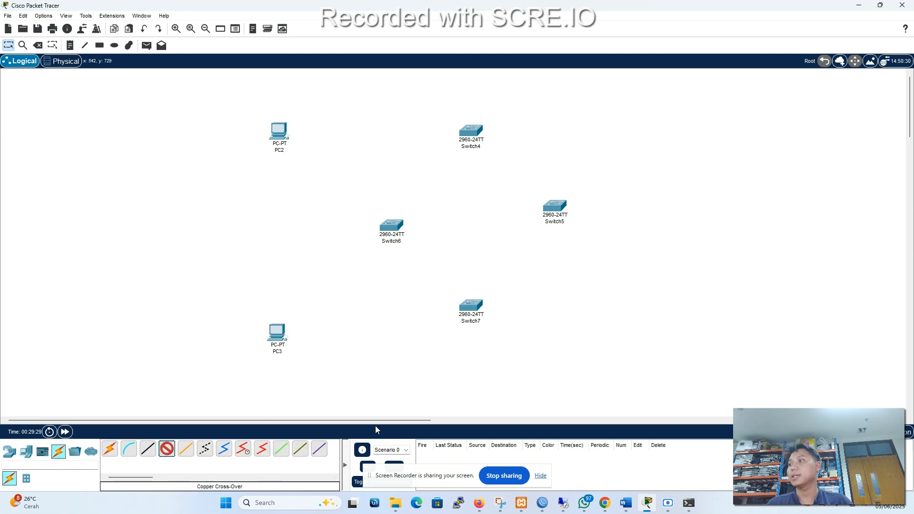
click(476, 133)
click(514, 148)
click(555, 206)
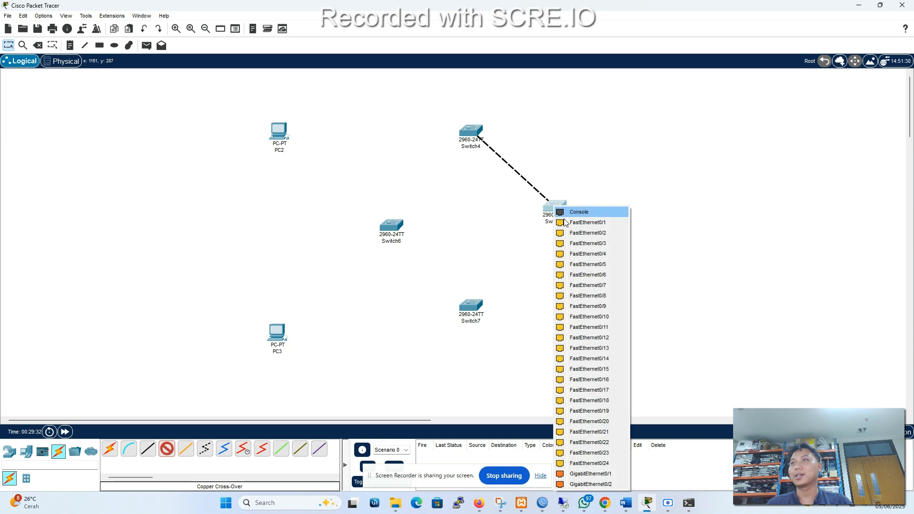
click(579, 220)
Connect Switch5 to Switch7 with a copper cross-over cable.
click(167, 450)
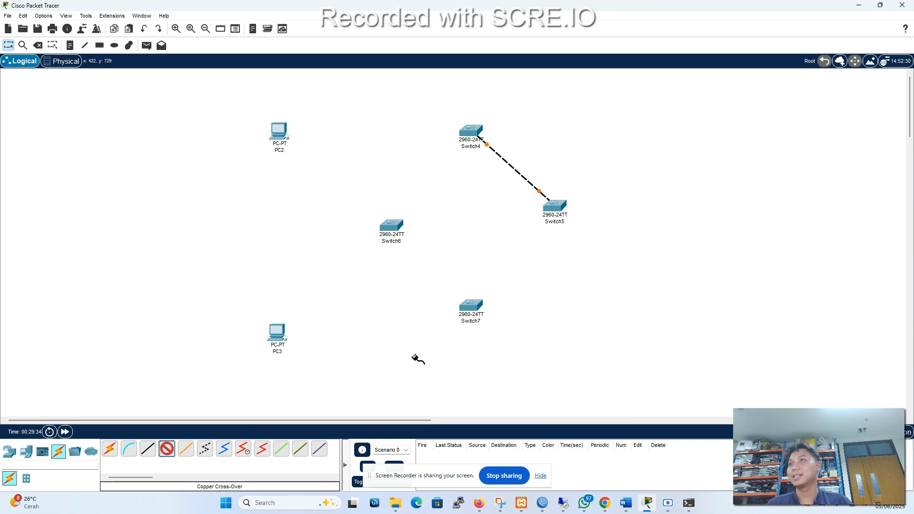
click(564, 225)
click(572, 222)
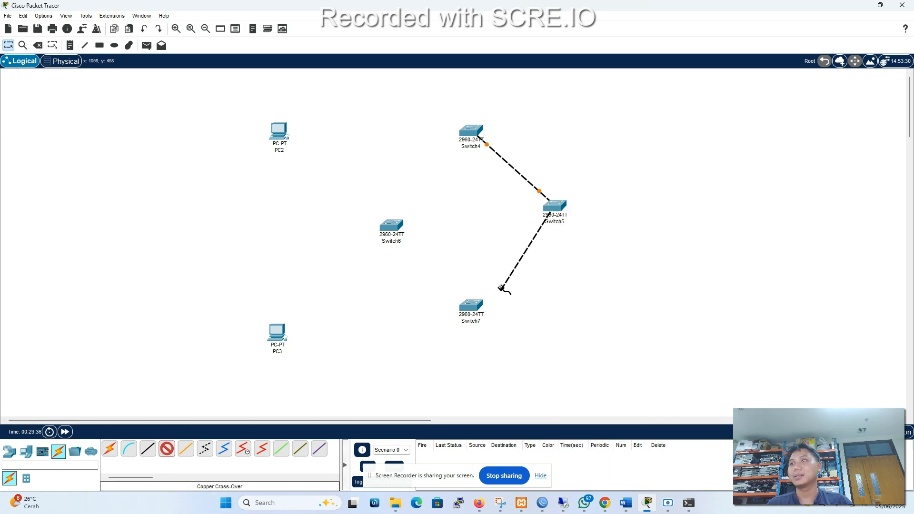
click(472, 307)
click(514, 279)
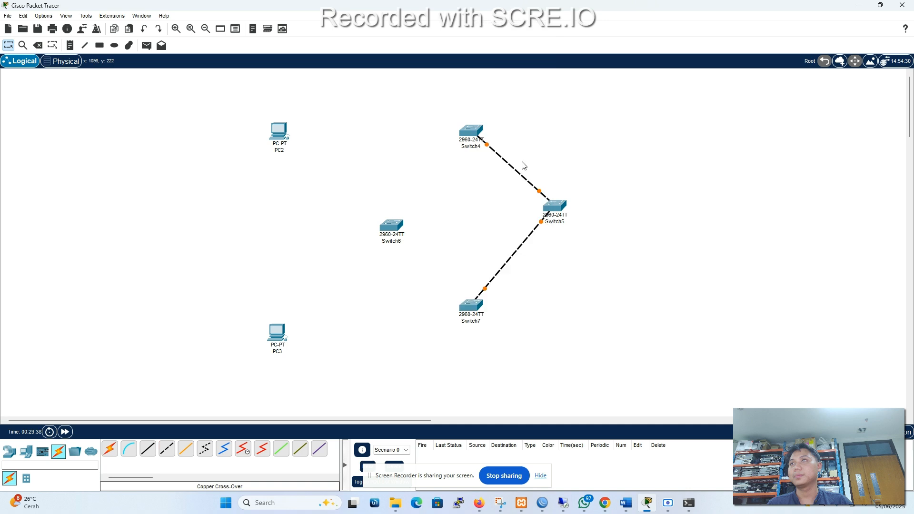
Connect Switch4 to Switch6 with a copper cross-over cable.
click(166, 450)
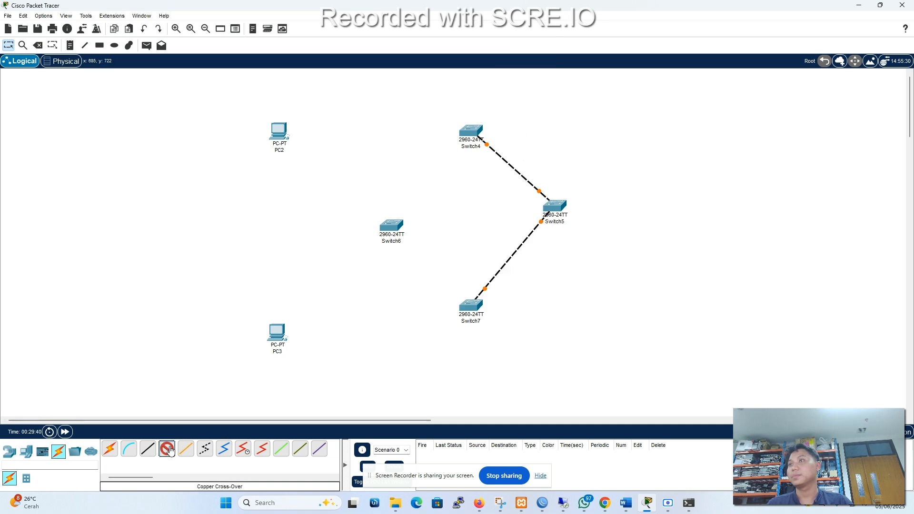
click(469, 135)
click(475, 160)
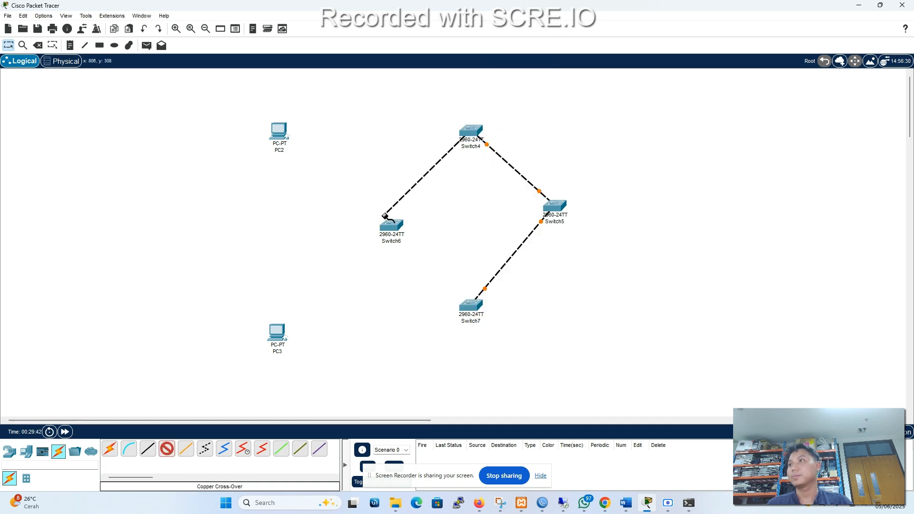
click(388, 229)
click(413, 245)
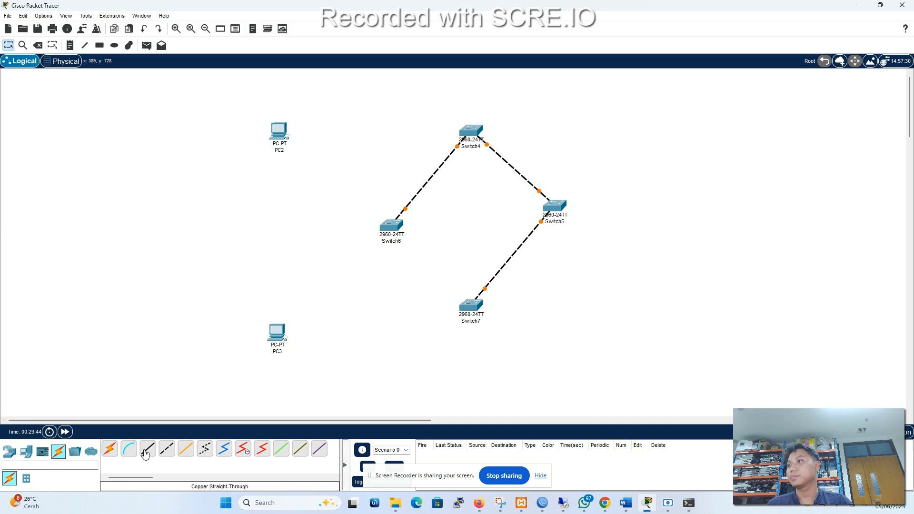
Close the switch ring by connecting Switch6 to Switch7 with a copper cross-over cable.
click(170, 451)
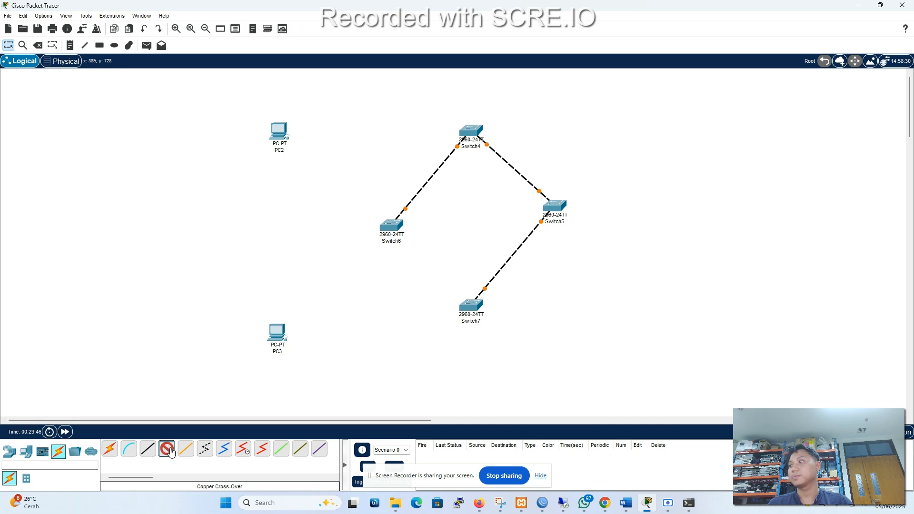
click(393, 228)
click(419, 255)
click(469, 305)
click(513, 49)
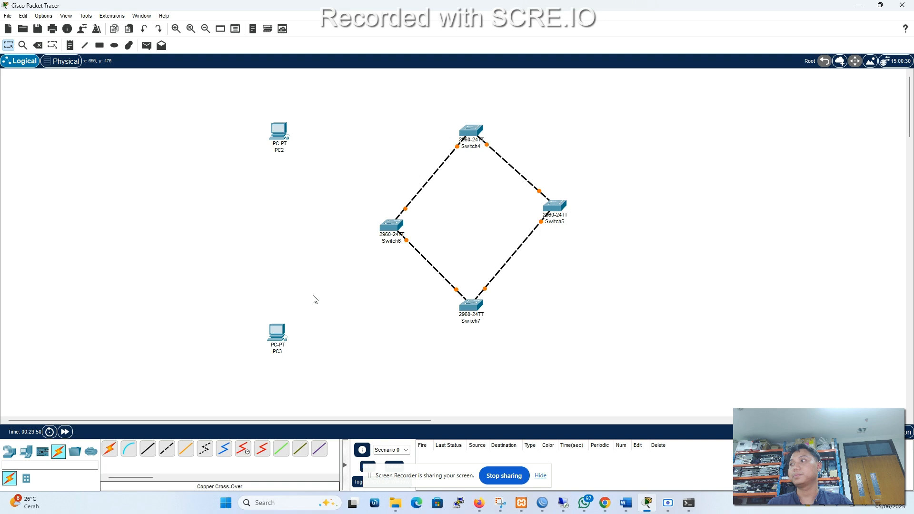
Connect PC2's FastEthernet0 port to Switch4 with a copper straight-through cable.
click(148, 449)
click(278, 131)
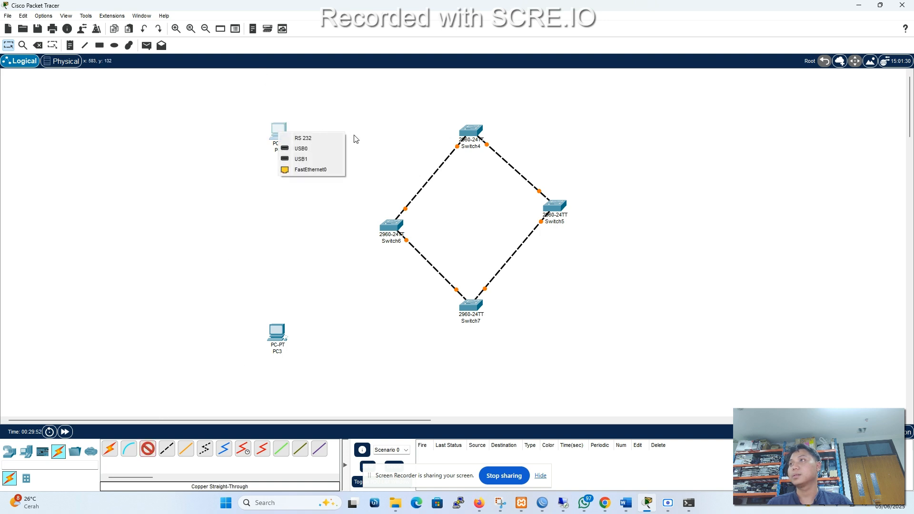
click(310, 169)
click(469, 127)
click(485, 150)
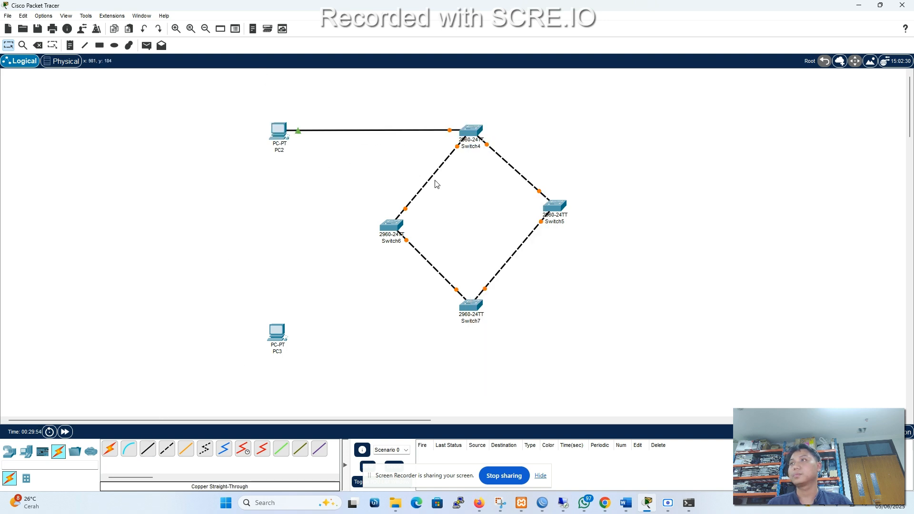
Connect PC3's FastEthernet0 port to Switch7 with a copper straight-through cable and move PC3 up level with Switch7.
click(148, 449)
click(278, 335)
click(311, 372)
click(470, 305)
click(516, 61)
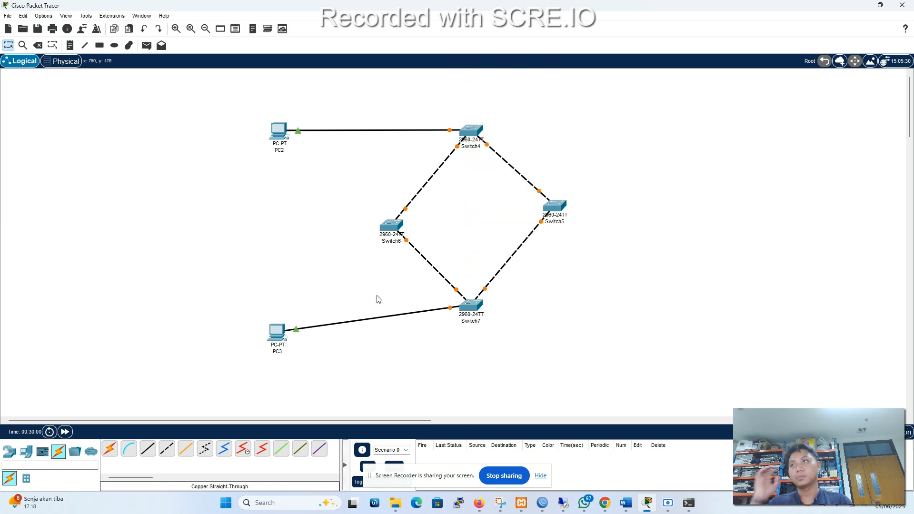
drag(268, 339, 266, 314)
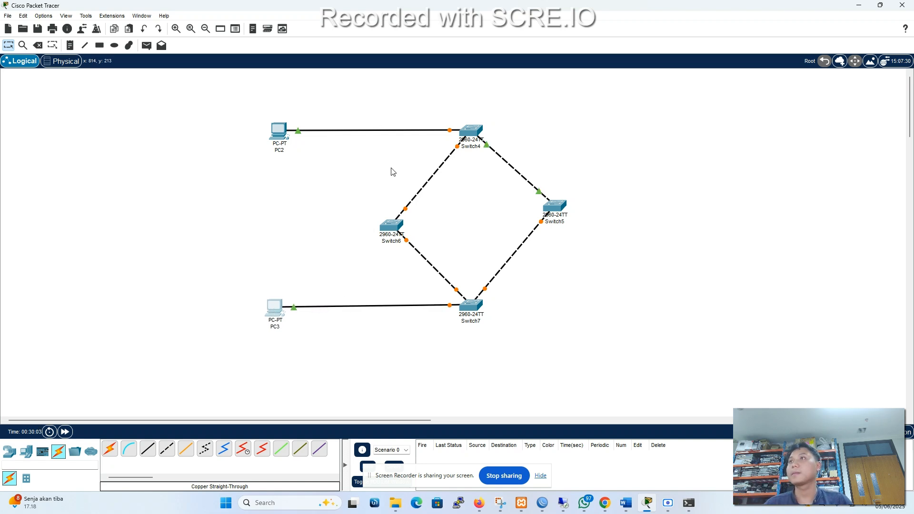
Rename PC2's label in the workspace as 10.10.10.1.
click(278, 129)
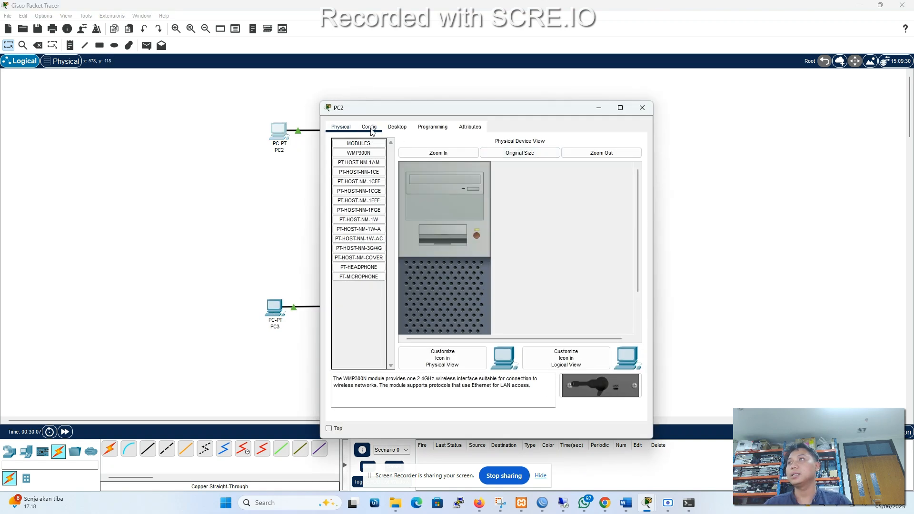
click(641, 109)
click(276, 150)
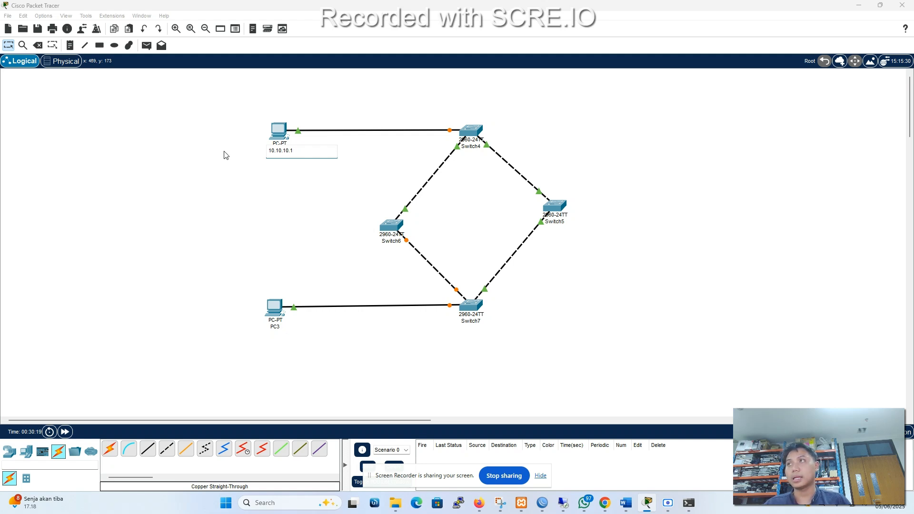
click(296, 220)
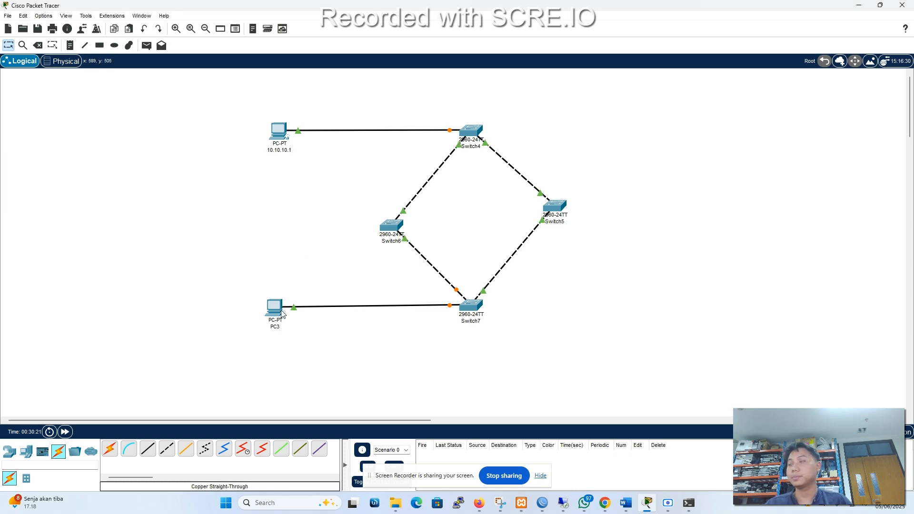
Rename PC3's label in the workspace as 10.10.10.2.
click(273, 318)
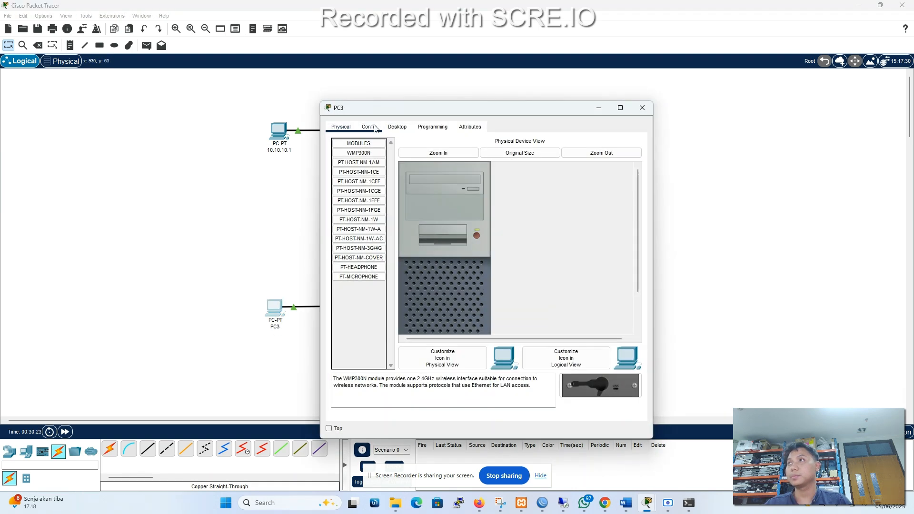
click(369, 126)
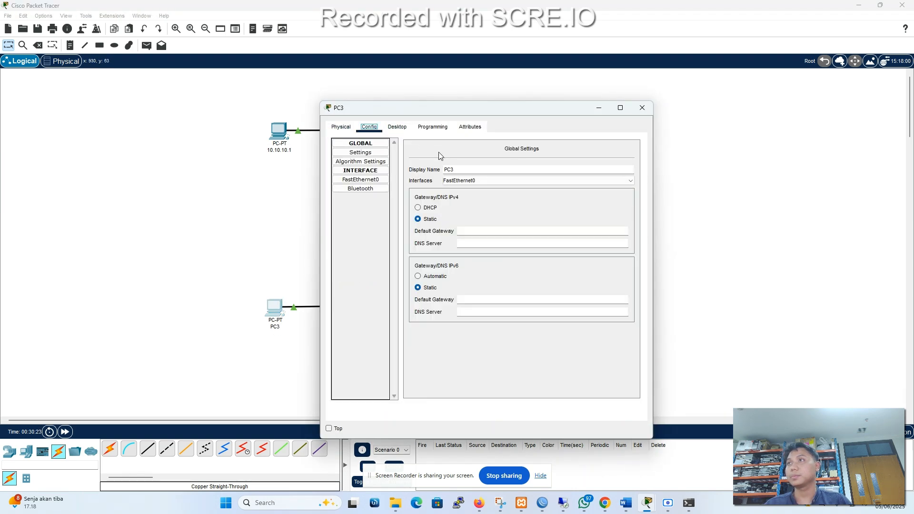
click(642, 107)
click(277, 327)
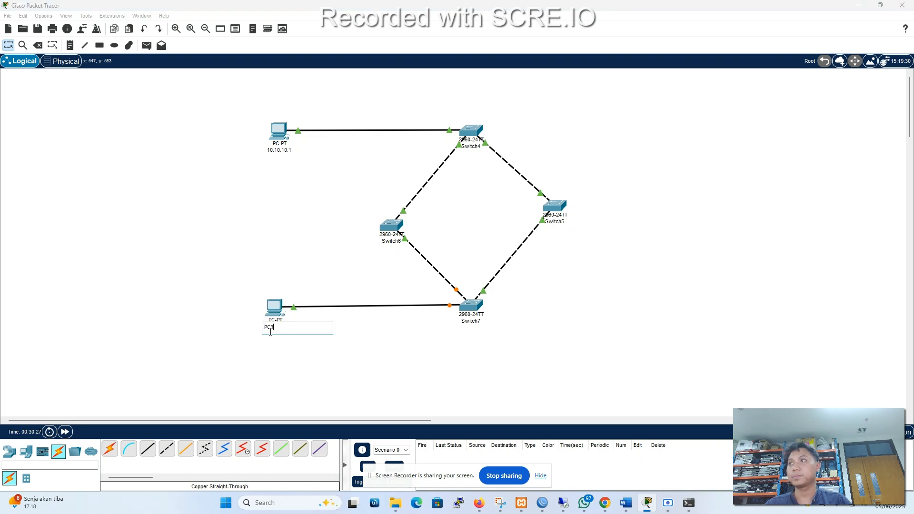
text(10.10.10.2)
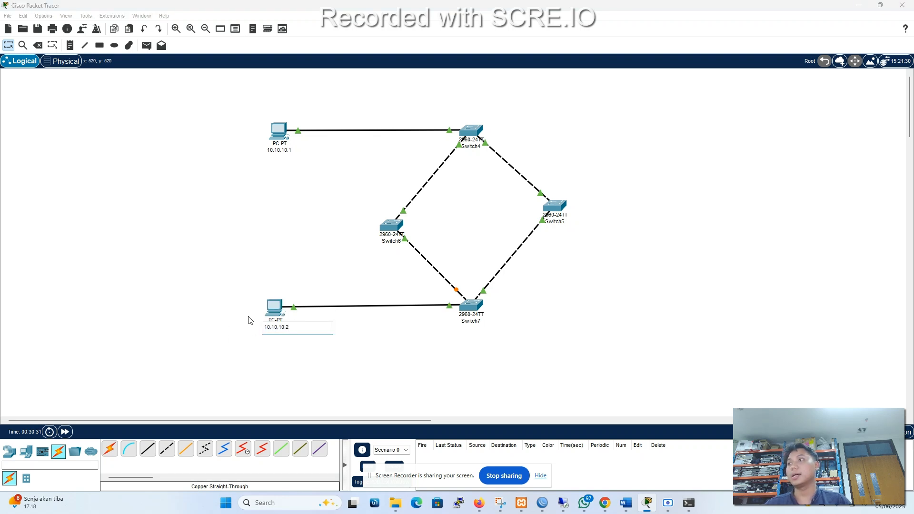
key(Return)
Try to give the PC labelled 10.10.10.1 the static IPv4 address 10.10.10.1 with subnet mask 255.255.225.0.
click(272, 132)
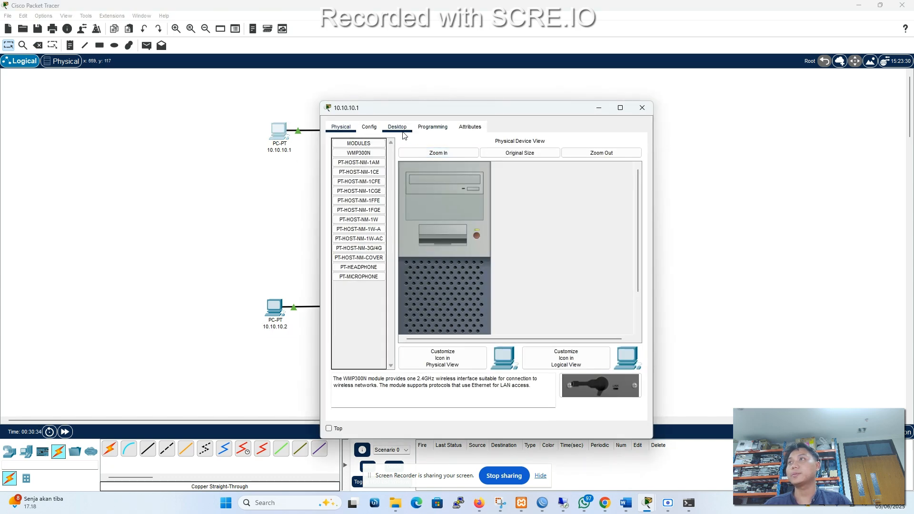
click(397, 127)
click(367, 164)
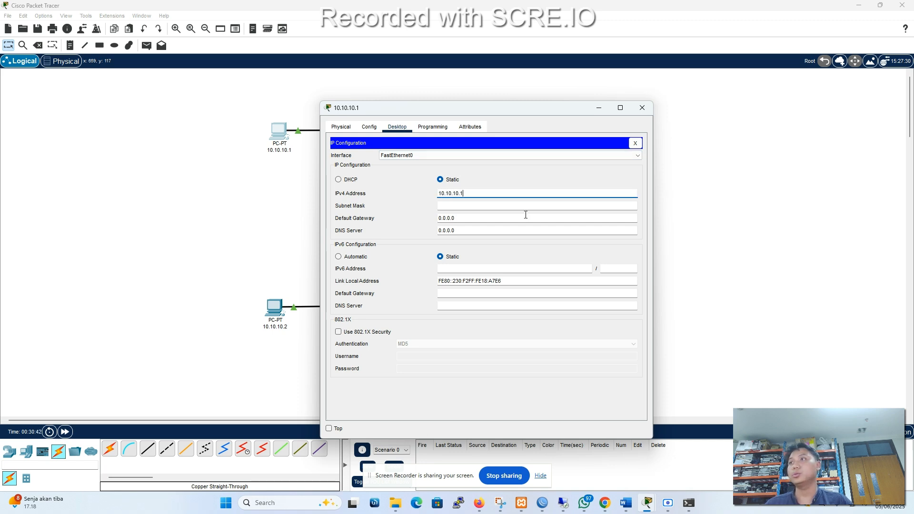
click(488, 206)
drag(490, 206, 341, 213)
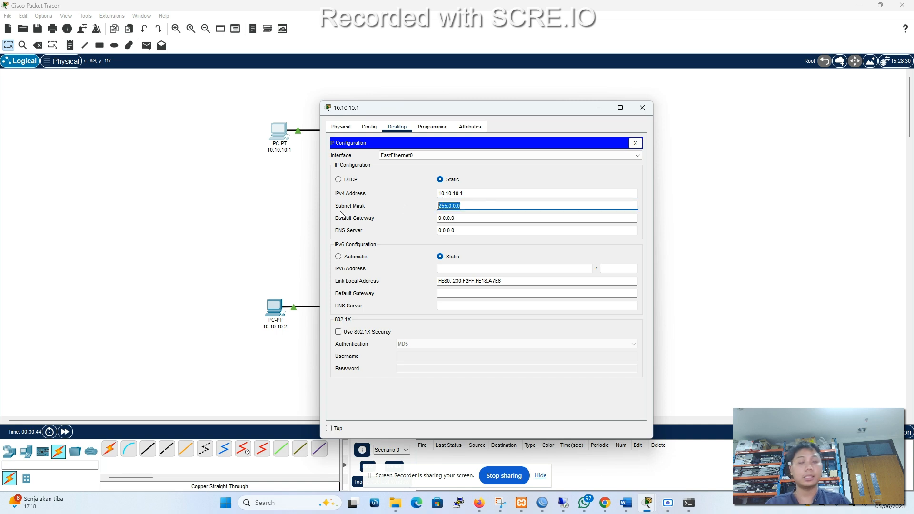
text(255.225)
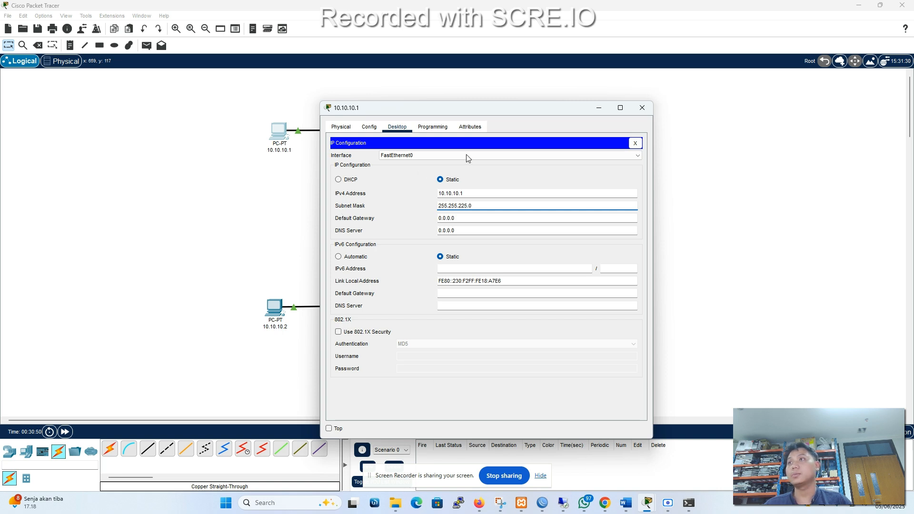
click(636, 143)
Set the 10.10.10.1 PC's static IPv4 address to 10.10.10.1 and its subnet mask to 255.255.255.0.
click(505, 217)
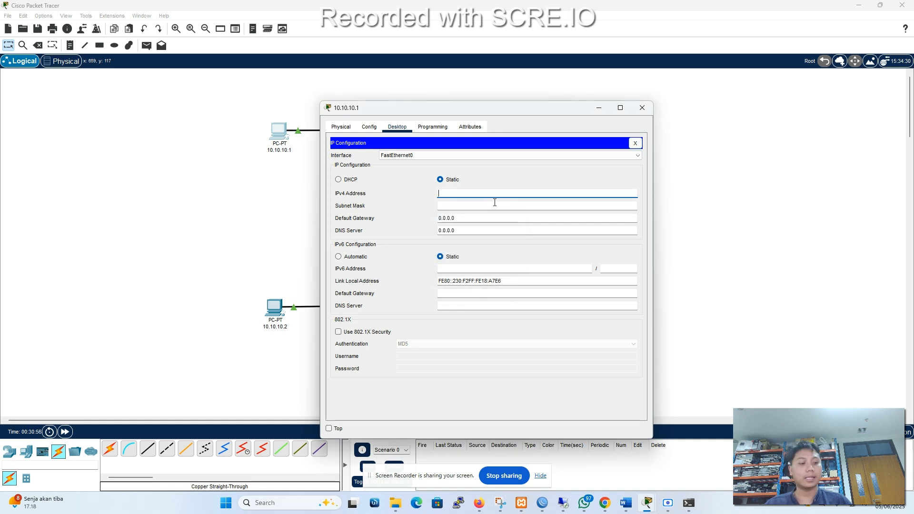
text(10.10.10.1)
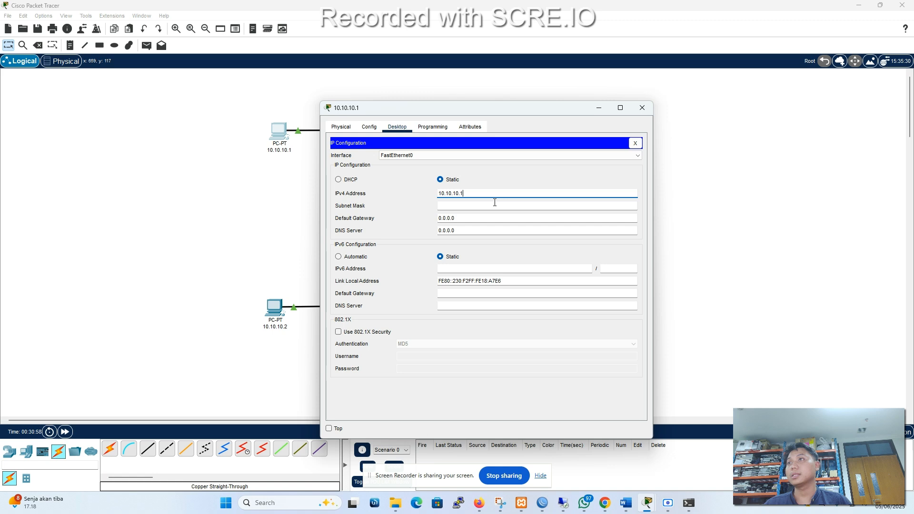
click(488, 204)
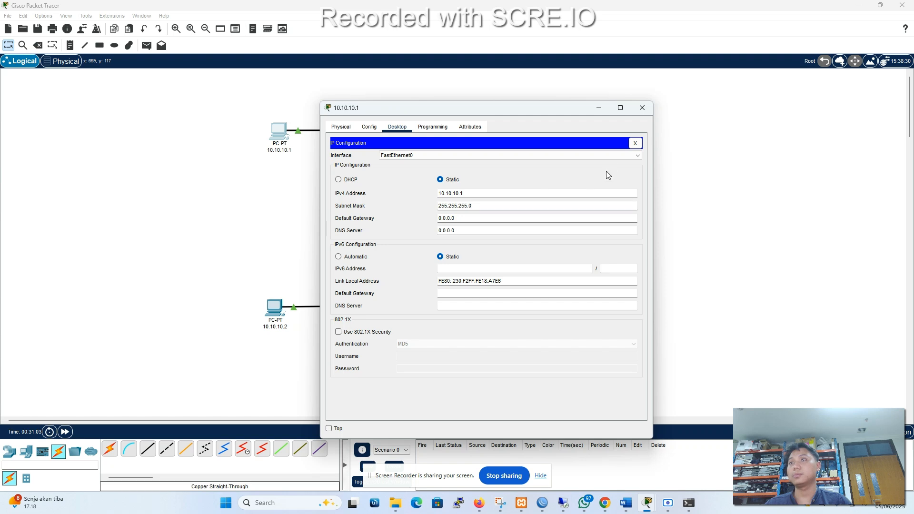
click(630, 143)
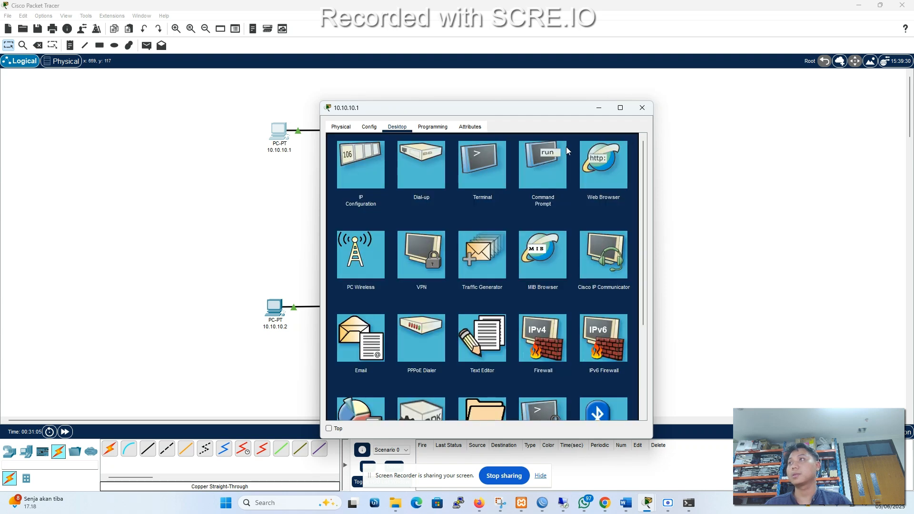
Set the 10.10.10.2 PC's static IPv4 address to 10.10.10.2 and its subnet mask to 255.255.255.0.
click(642, 108)
click(275, 307)
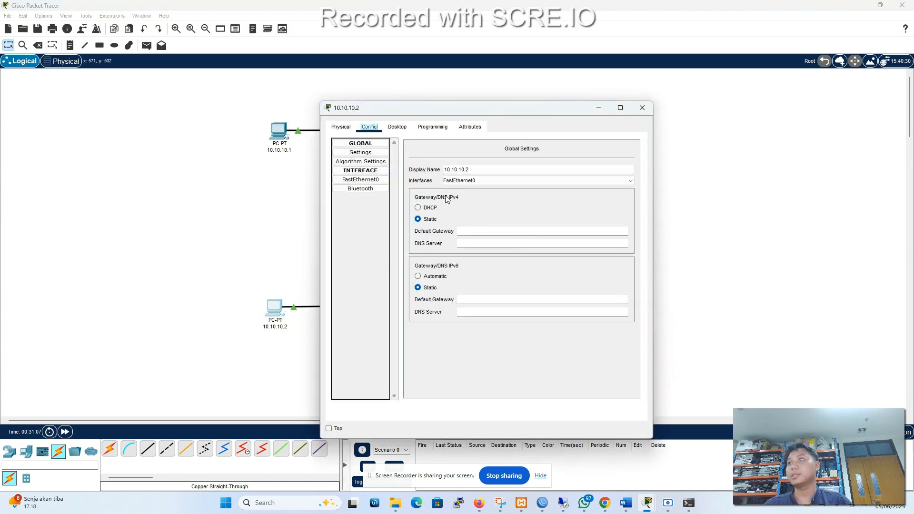
click(347, 132)
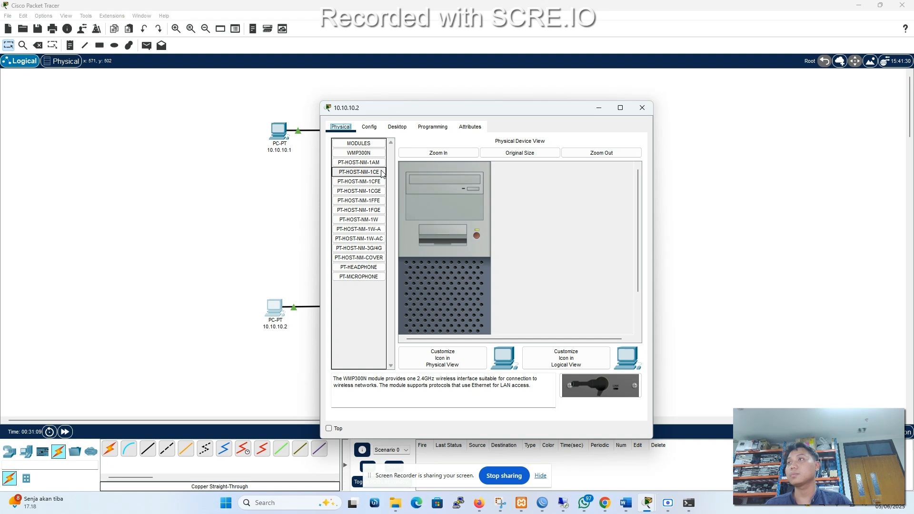
click(397, 127)
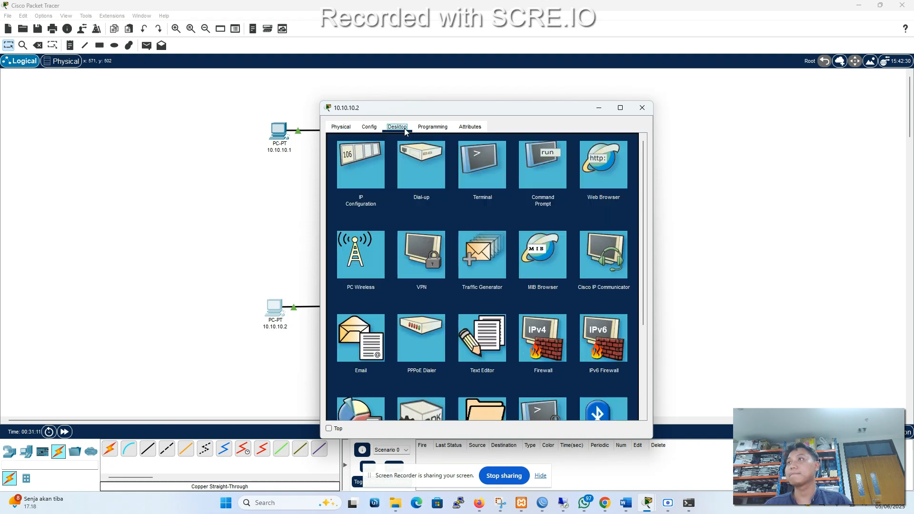
click(365, 168)
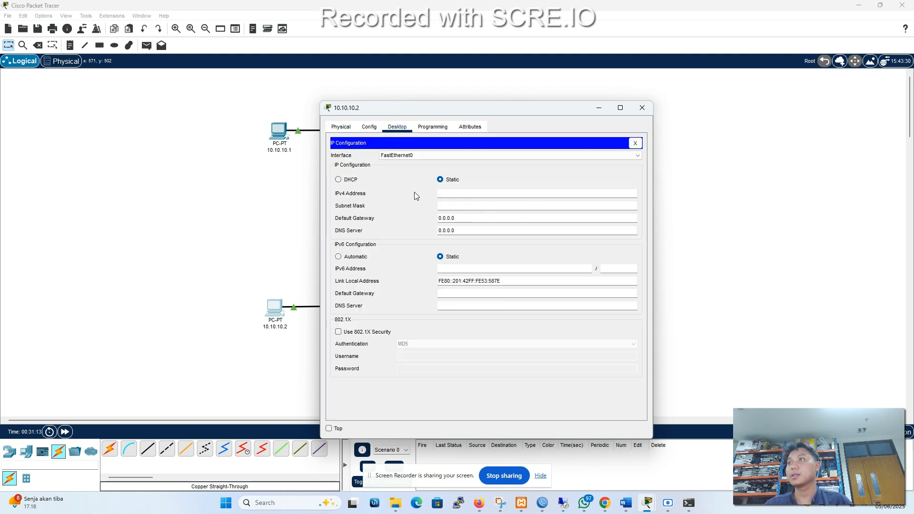
click(470, 196)
text(10.10.10.2)
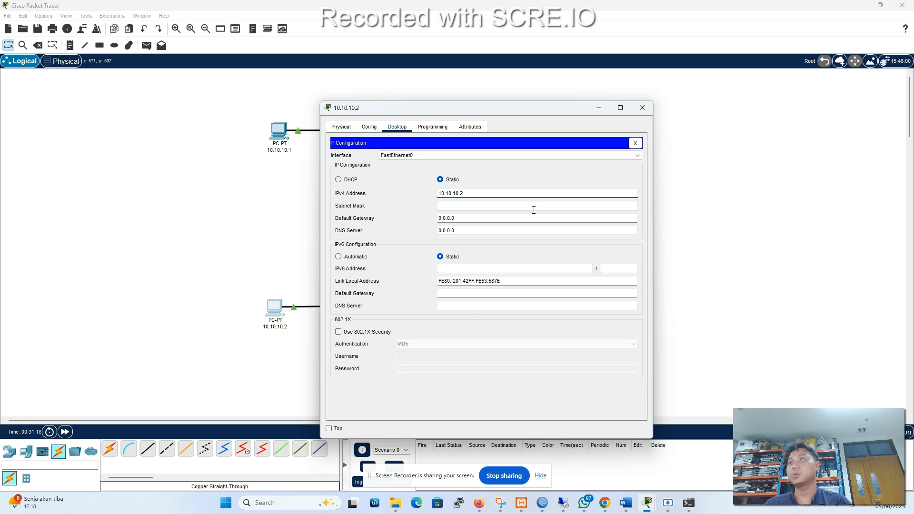
click(533, 208)
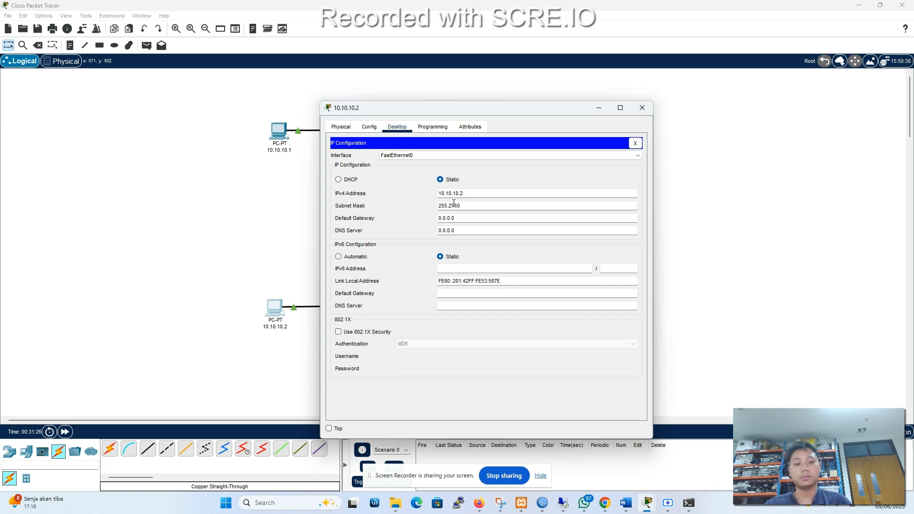
text(55.0)
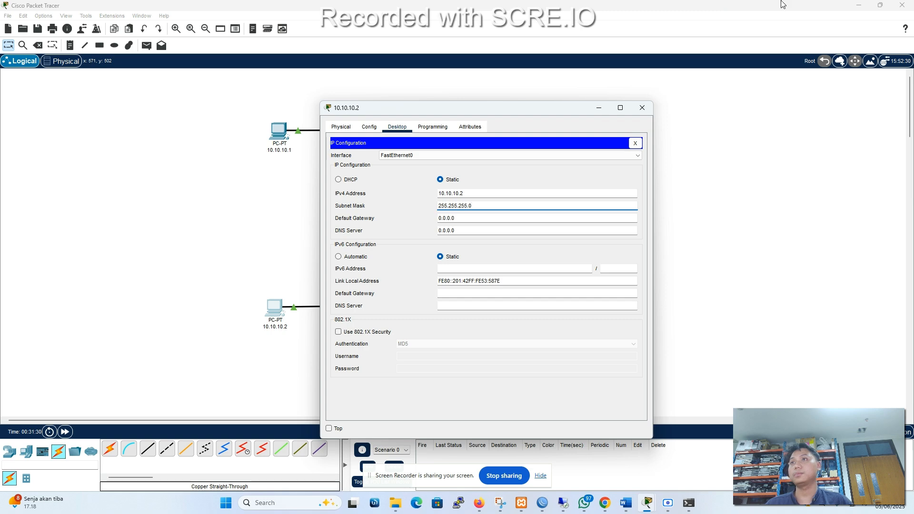
click(636, 142)
click(642, 108)
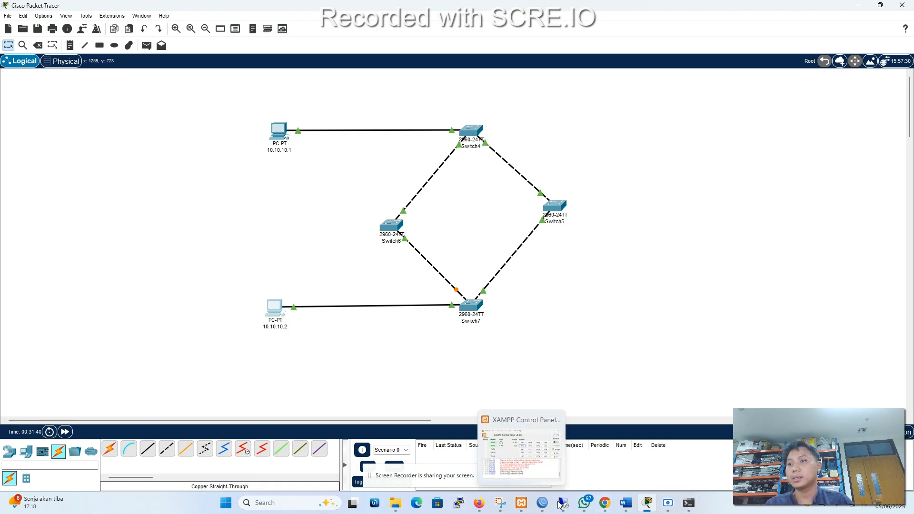
Switch to Chrome and review the spanning tree lab instructions in M5.pdf, from the redundant topology to the root bridge, blocking port and ping checks.
mouse_move(630, 505)
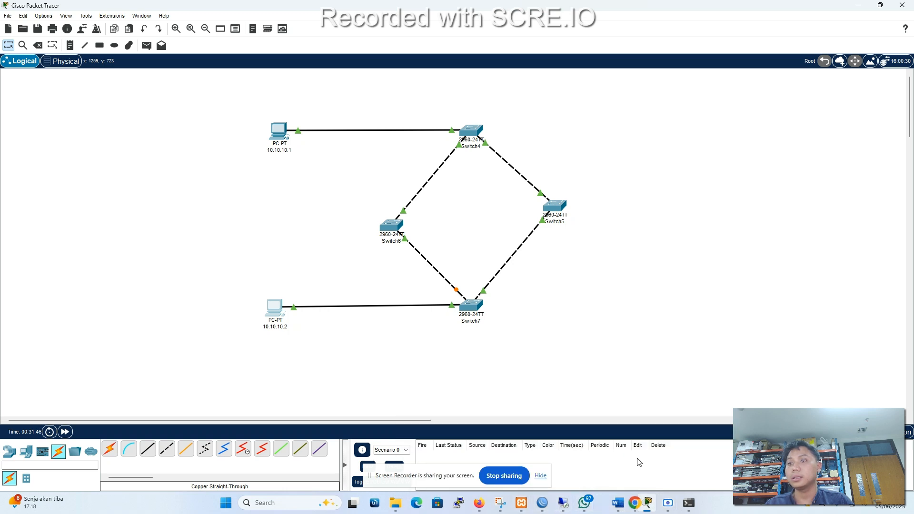
drag(611, 494, 586, 505)
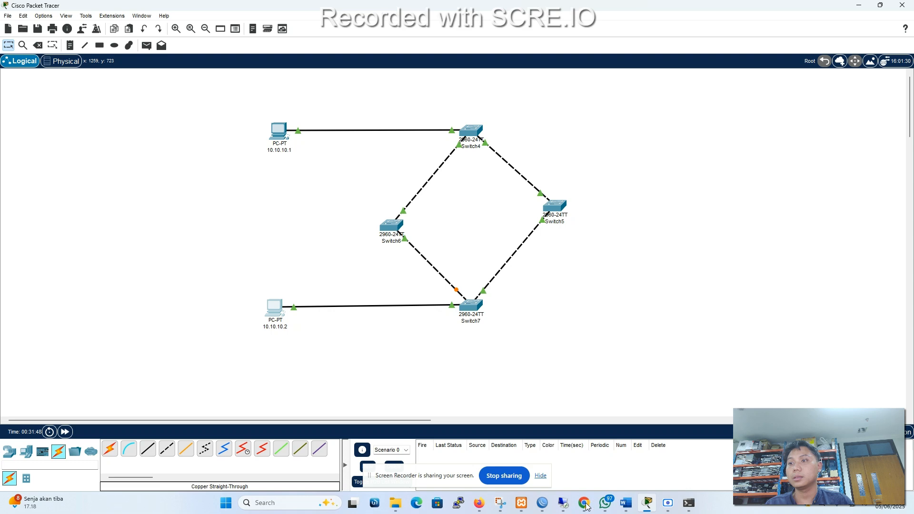
mouse_move(585, 503)
click(630, 464)
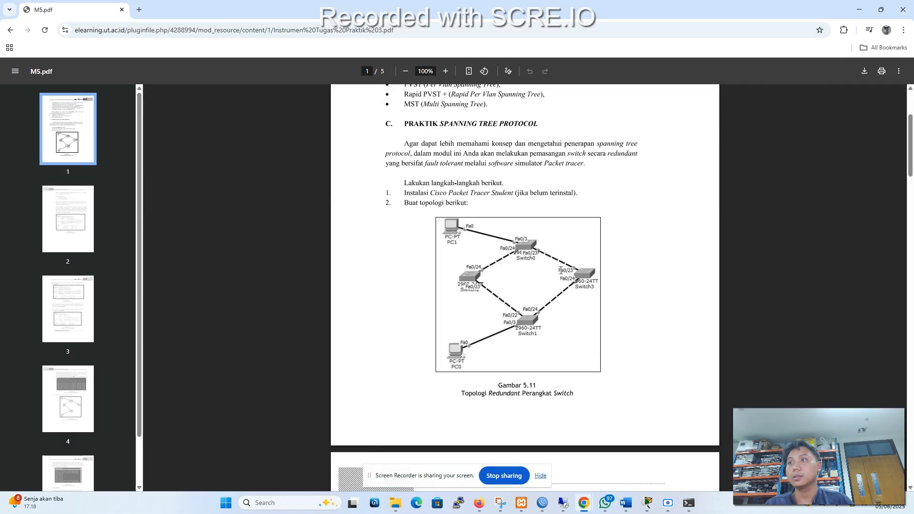
scroll(517, 260, down, 2)
scroll(516, 263, up, 2)
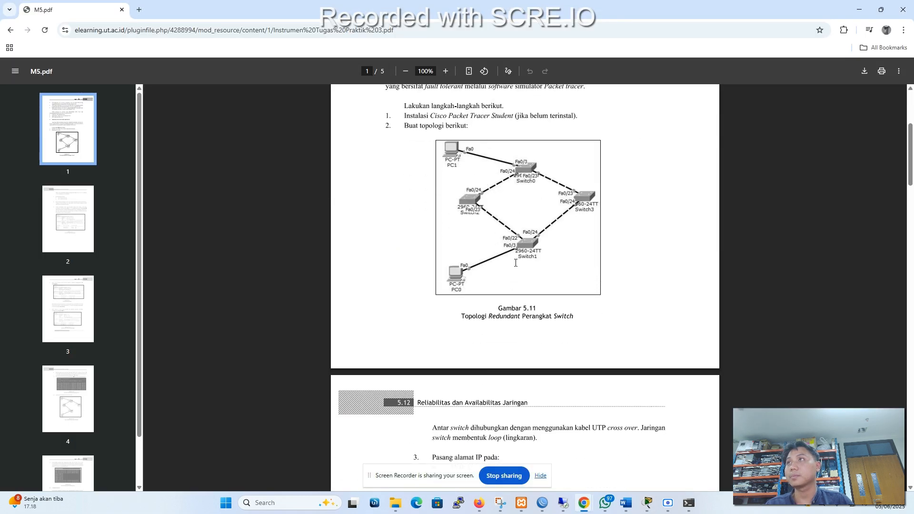
scroll(515, 263, down, 8)
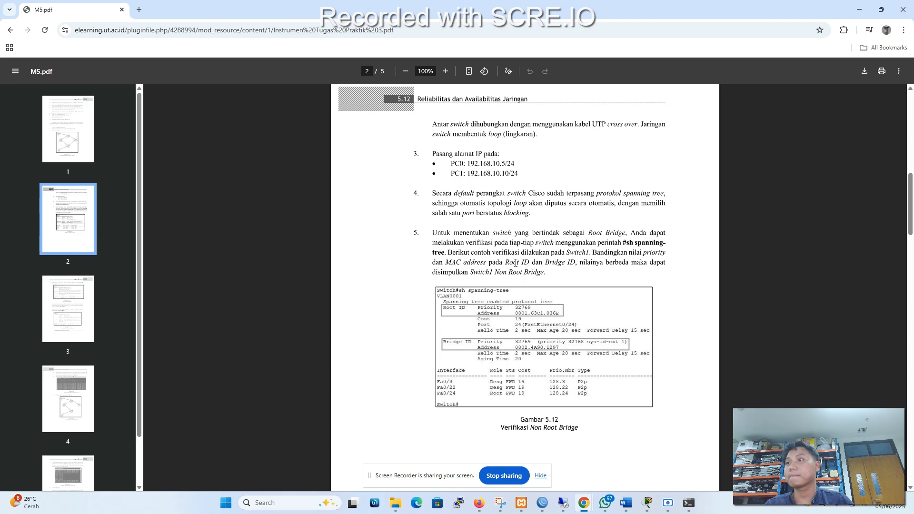
scroll(516, 263, down, 3)
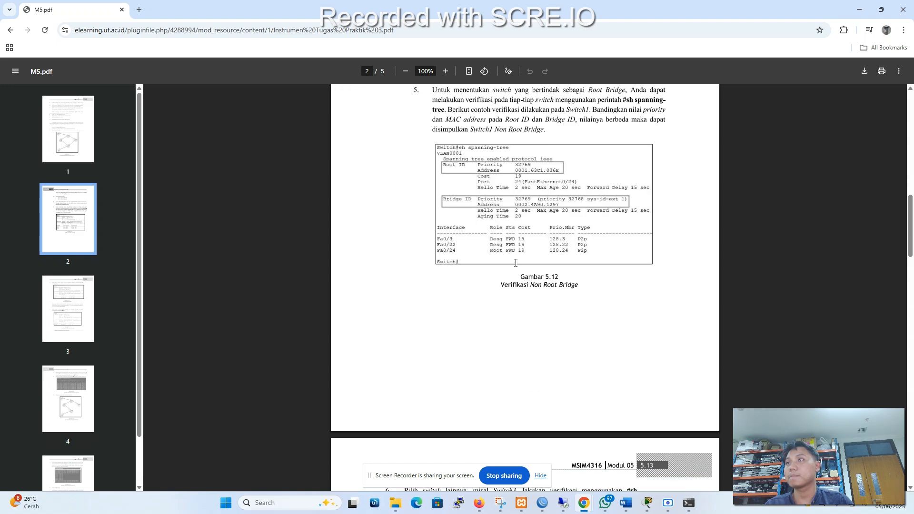
scroll(516, 263, down, 6)
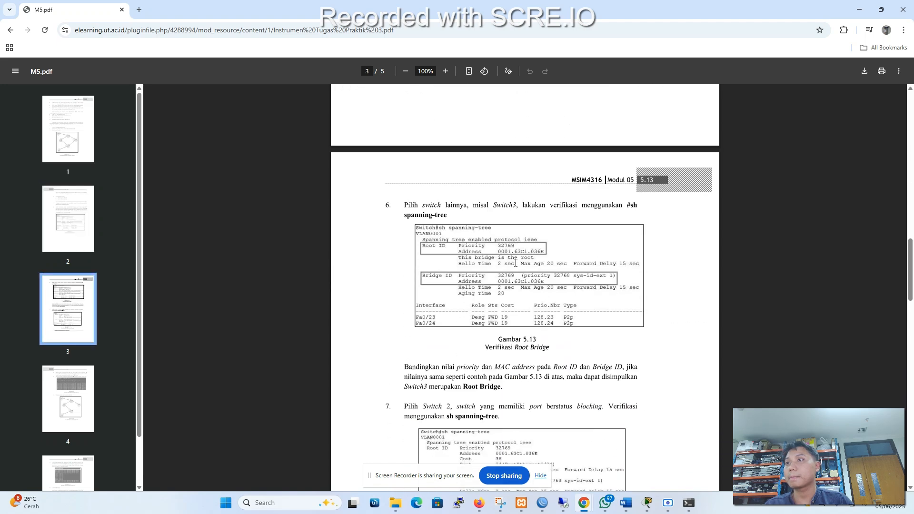
scroll(515, 263, down, 3)
scroll(516, 263, up, 2)
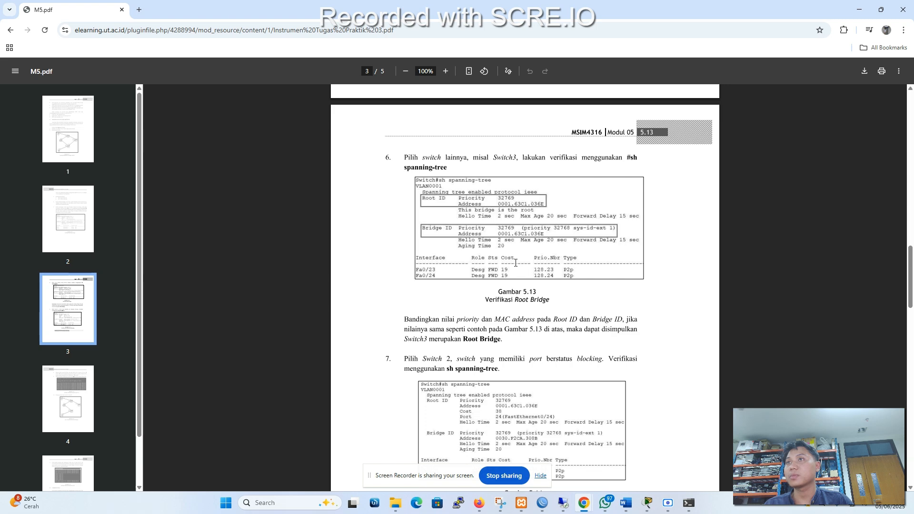
scroll(516, 262, down, 4)
scroll(515, 263, up, 3)
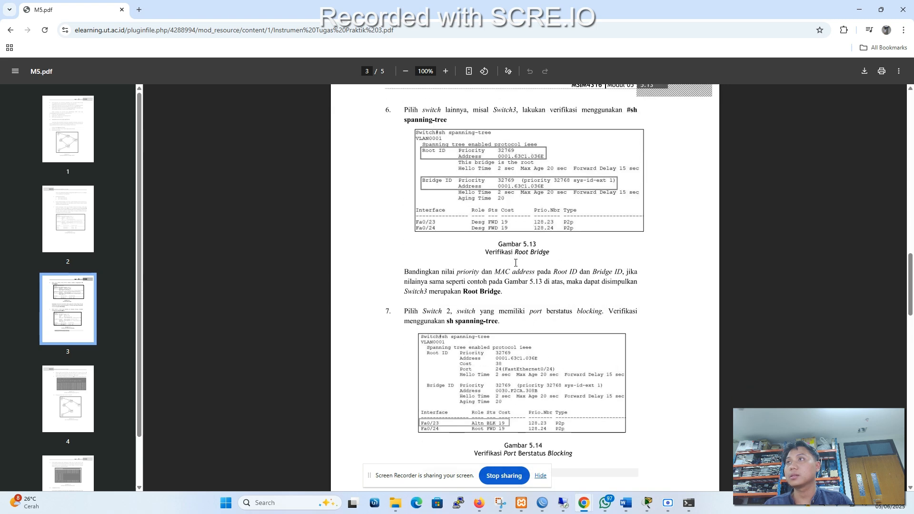
scroll(516, 263, down, 5)
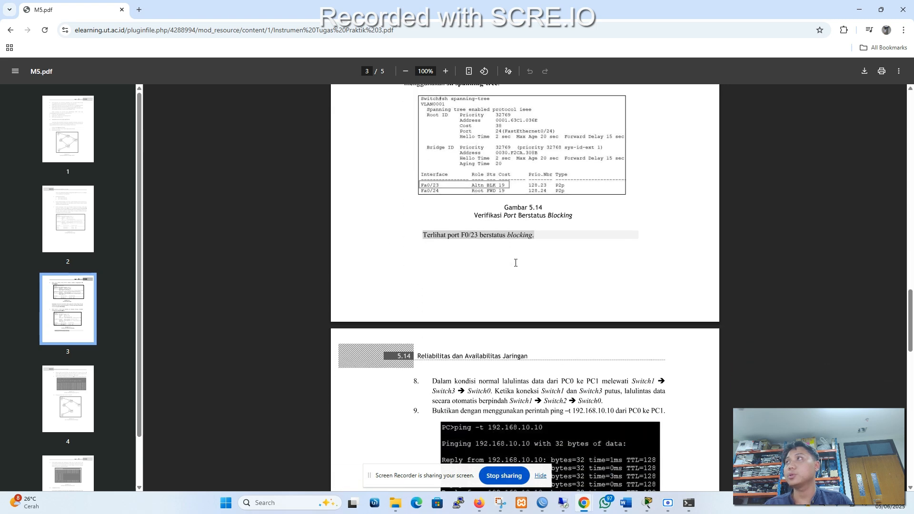
scroll(516, 263, down, 2)
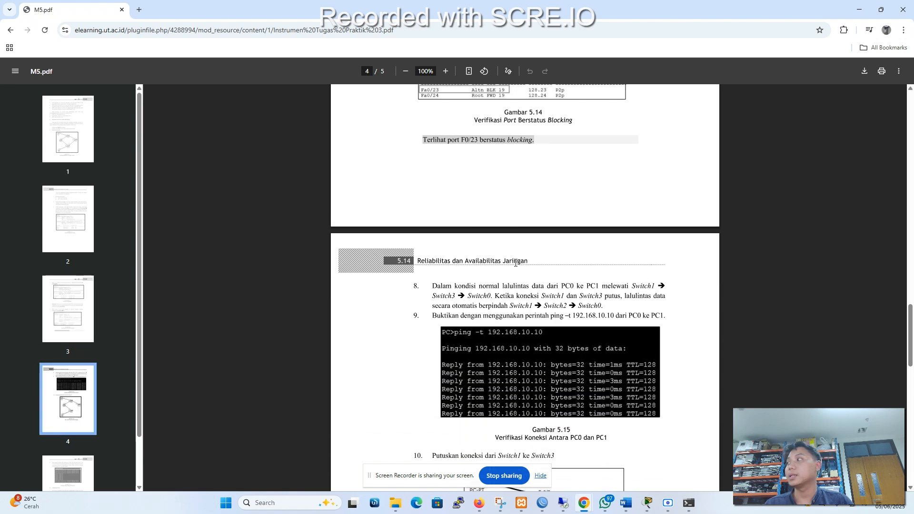
scroll(515, 263, up, 6)
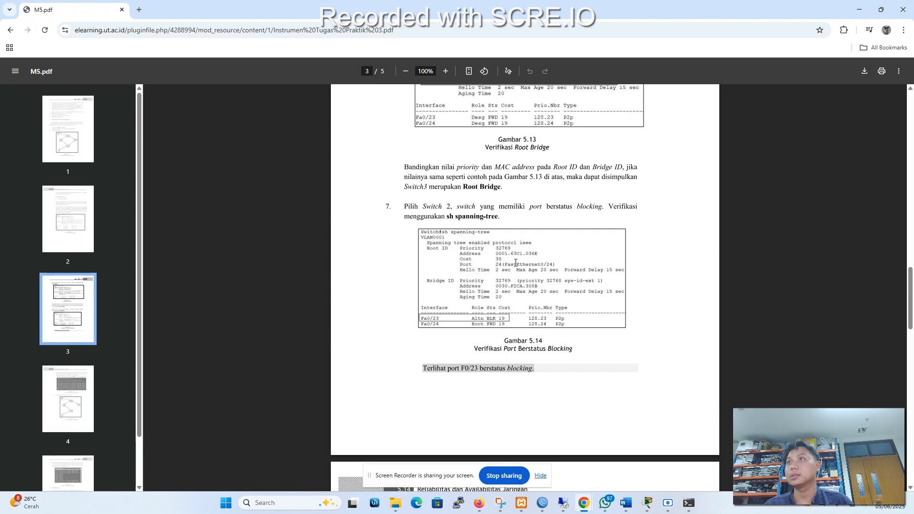
scroll(515, 263, up, 2)
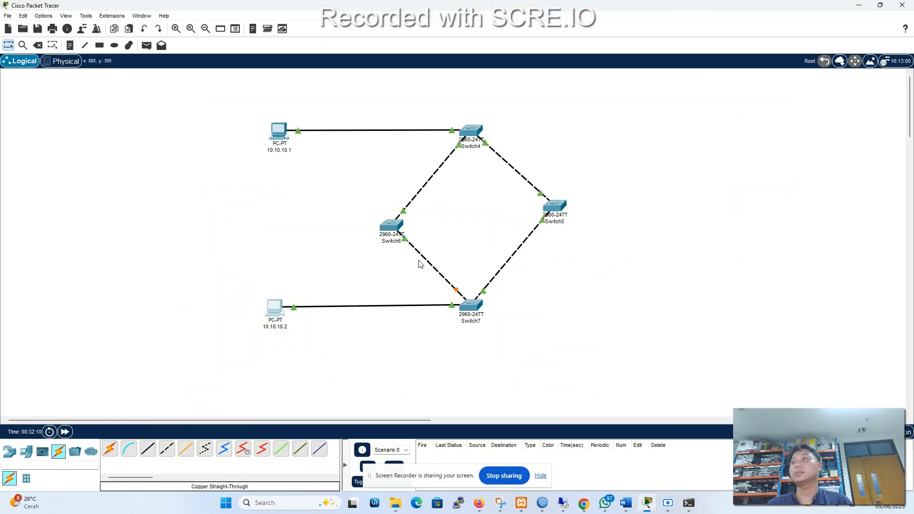
click(860, 9)
Open Switch4's command line at the user prompt and move its window clear of the switch ring.
click(472, 133)
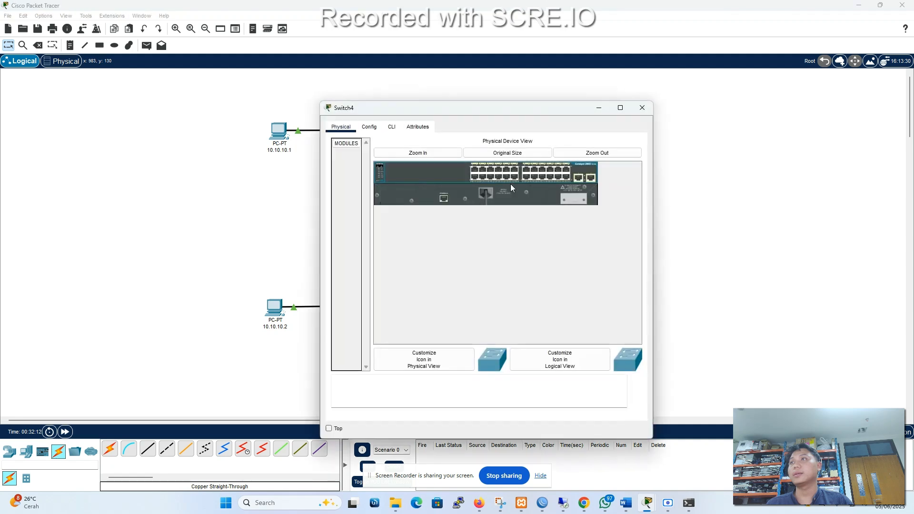
click(391, 128)
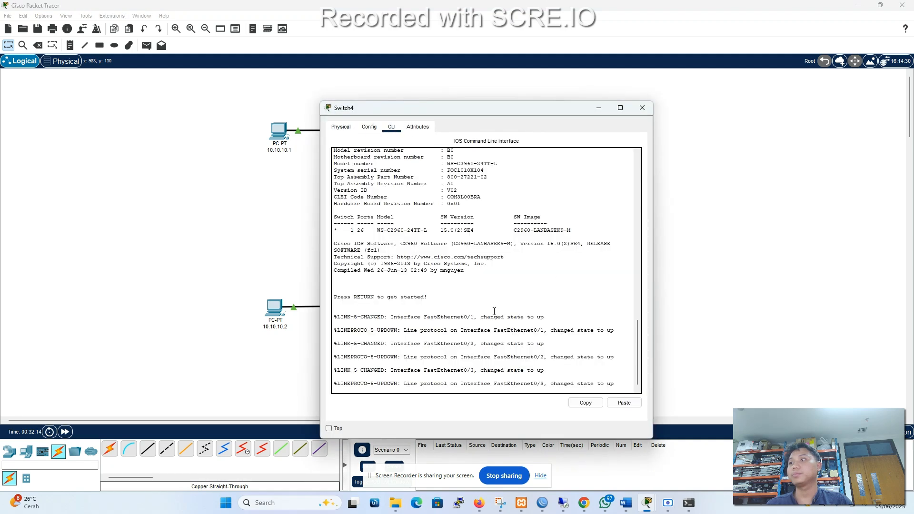
key(Return)
key(Return)
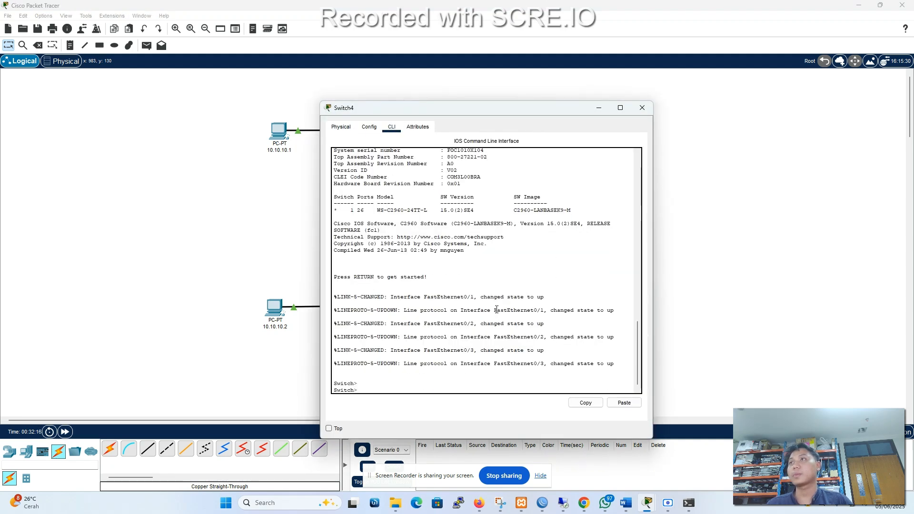
drag(506, 112, 762, 76)
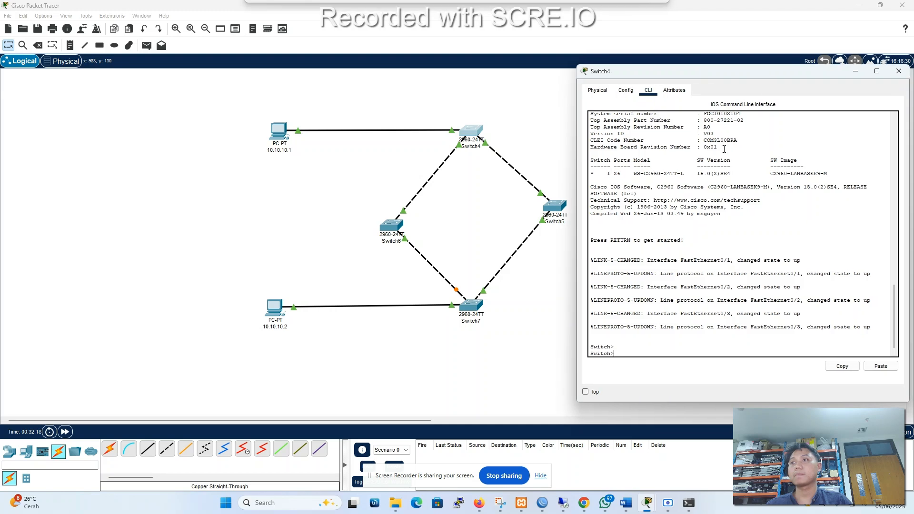
text(sh )
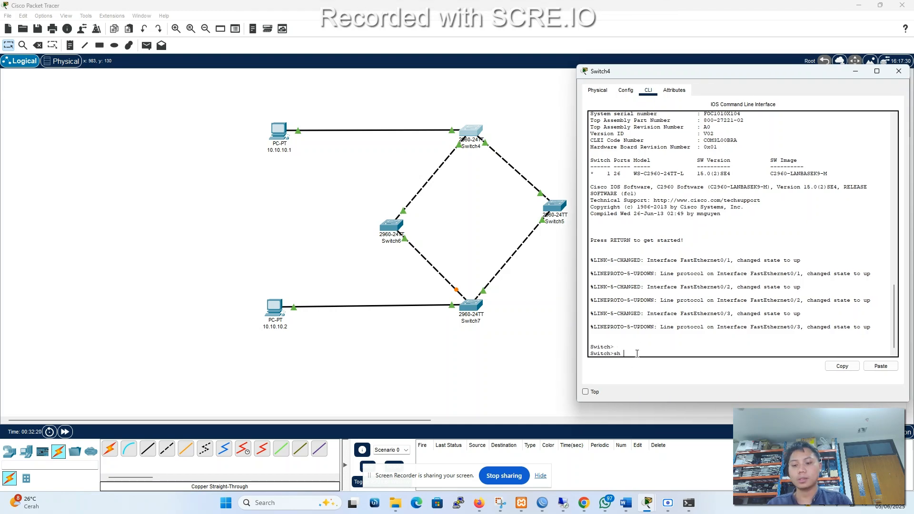
text(sp)
key(Tab)
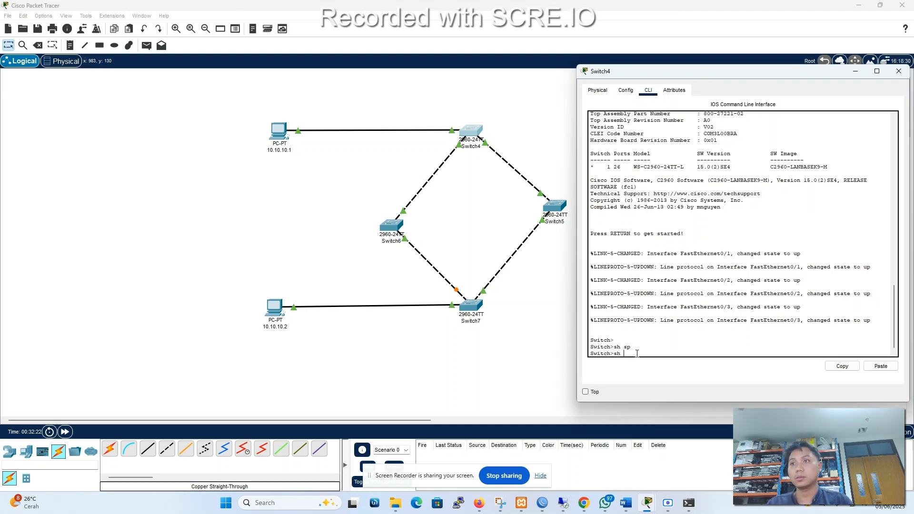
Enter privileged EXEC mode on Switch4 with the enable command.
text(ena)
key(Tab)
key(Return)
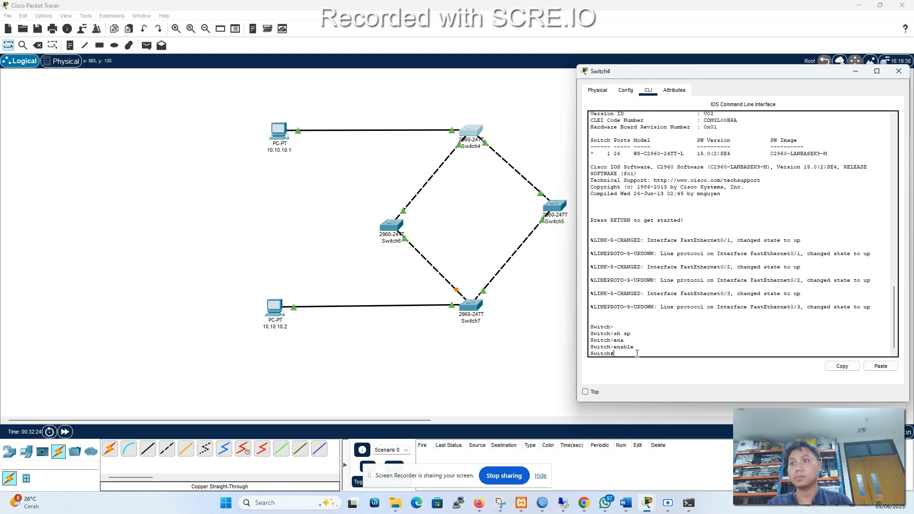
Run show spanning-tree on Switch4 to examine its root ID, bridge ID and port roles, and close its window.
text(sh)
key(Tab)
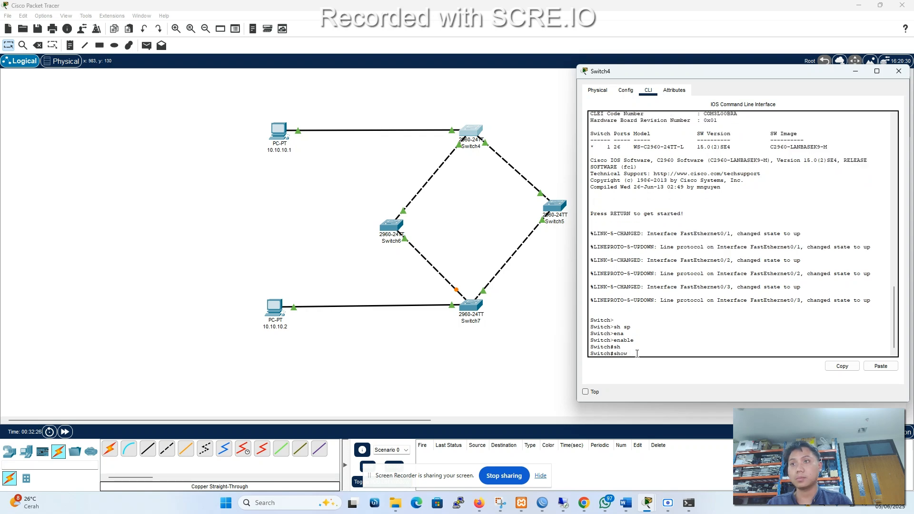
text(spa)
key(Tab)
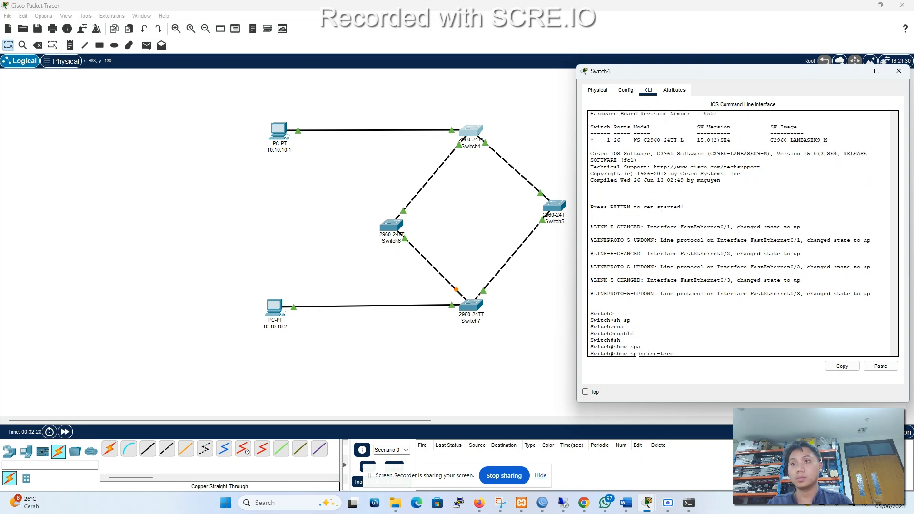
key(Return)
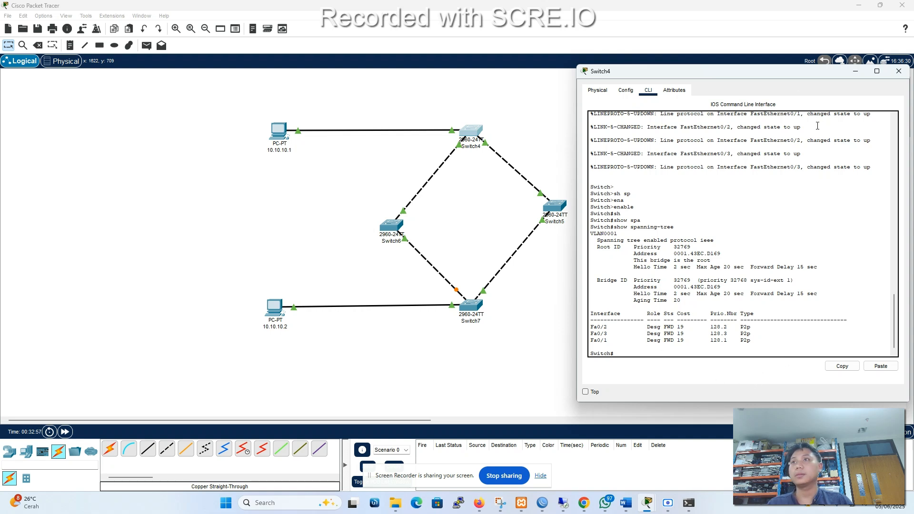
click(898, 72)
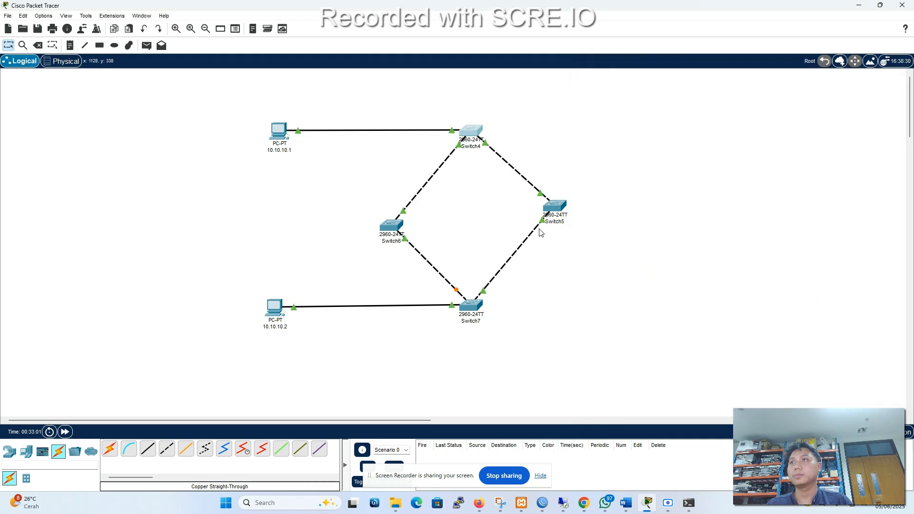
Open Switch5's command line and enter privileged EXEC mode with the enable command.
click(556, 208)
click(391, 127)
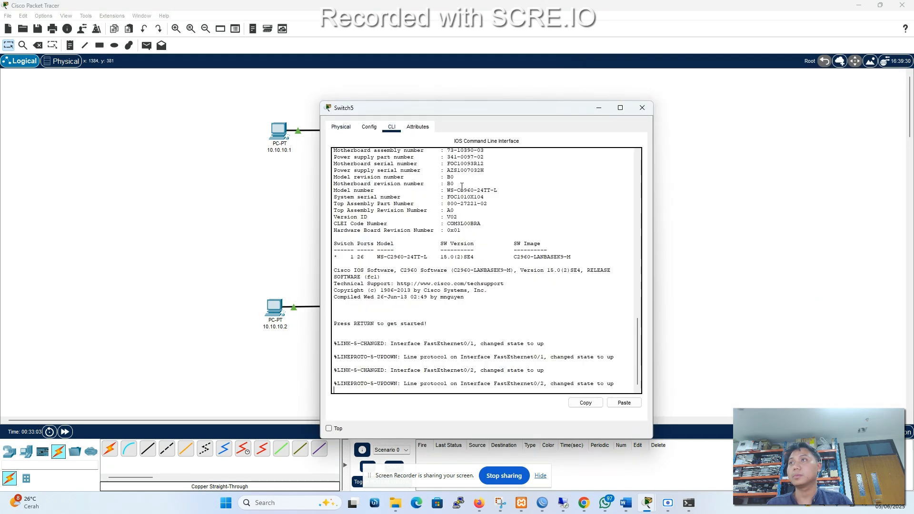
key(Return)
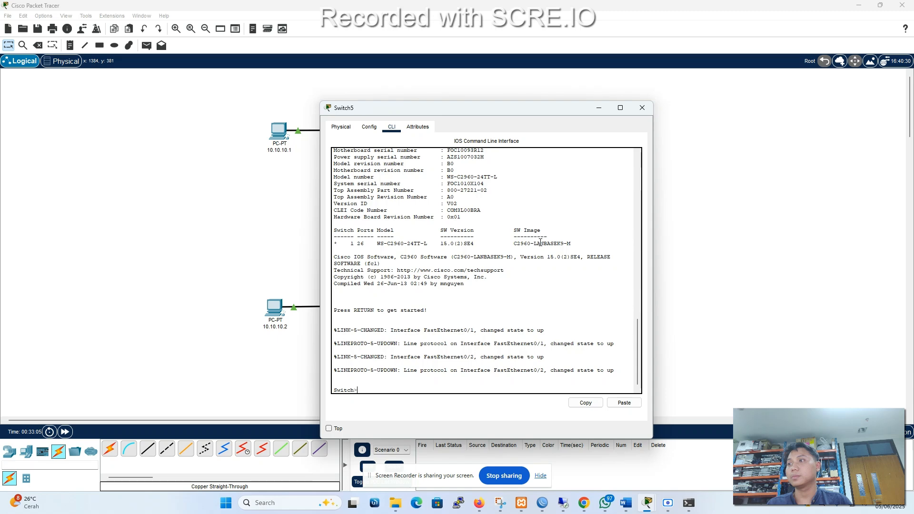
text(shena)
key(Tab)
key(Return)
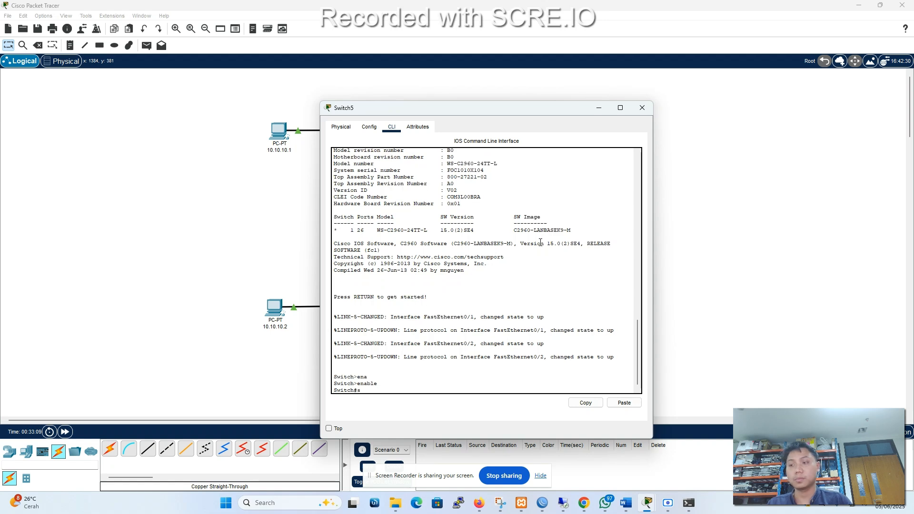
Run show spanning-tree on Switch5 to examine its root ID, bridge ID and port roles, moving its window clear of the switch ring.
text(sh sp)
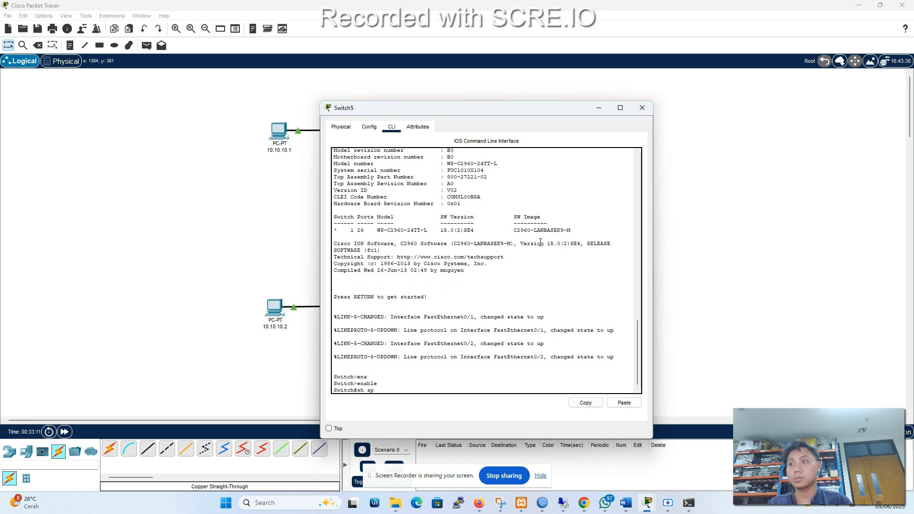
key(Tab)
key(Return)
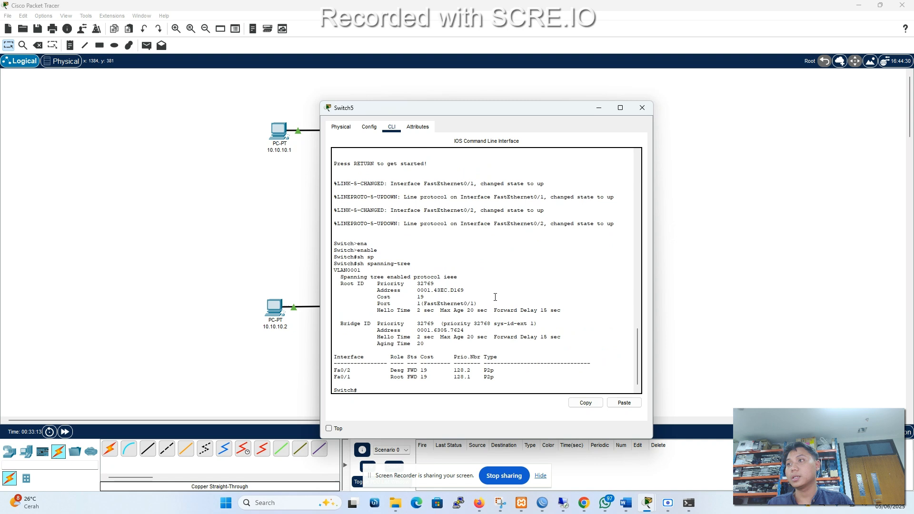
drag(475, 116, 696, 79)
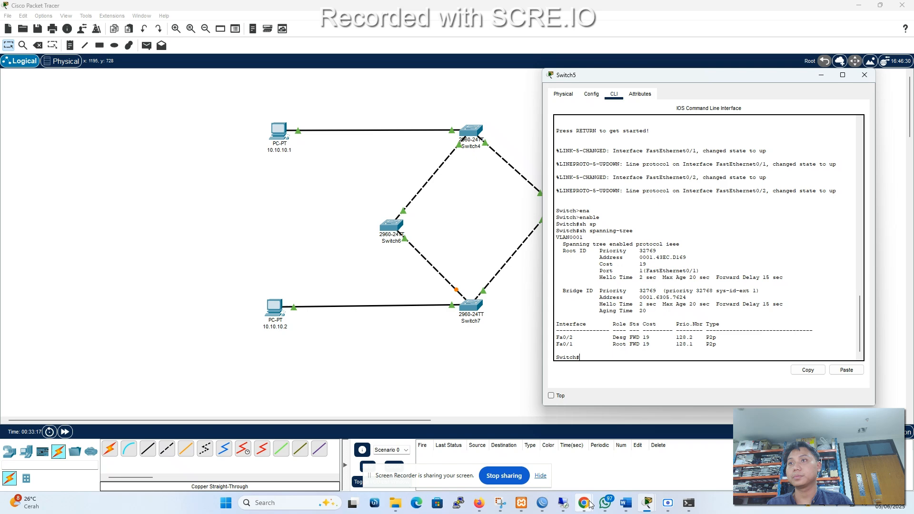
Switch to M5.pdf in Chrome, review the root bridge and non-root bridge verification examples, and return to Packet Tracer.
mouse_move(584, 504)
click(635, 434)
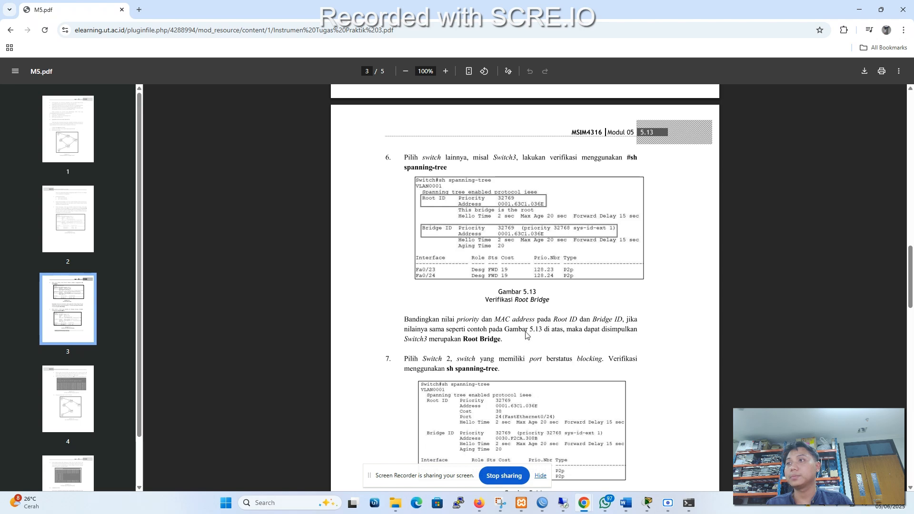
scroll(527, 302, up, 10)
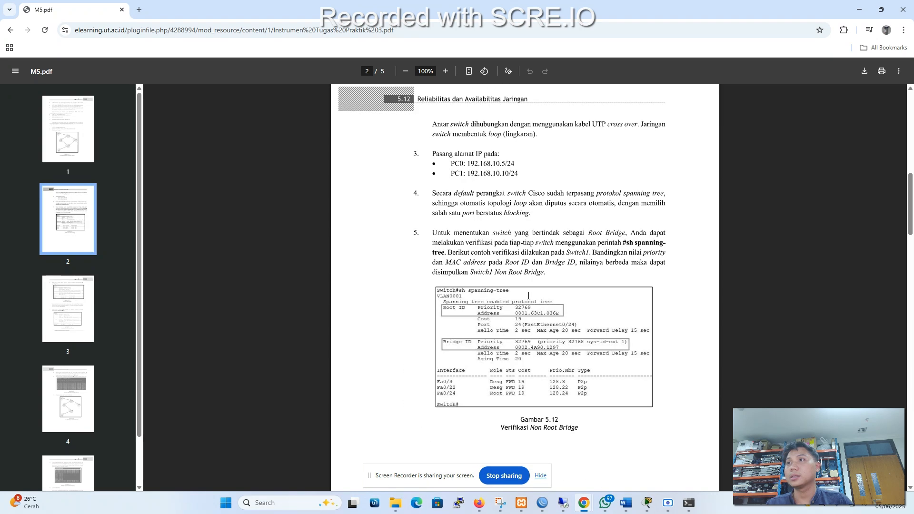
scroll(529, 294, down, 6)
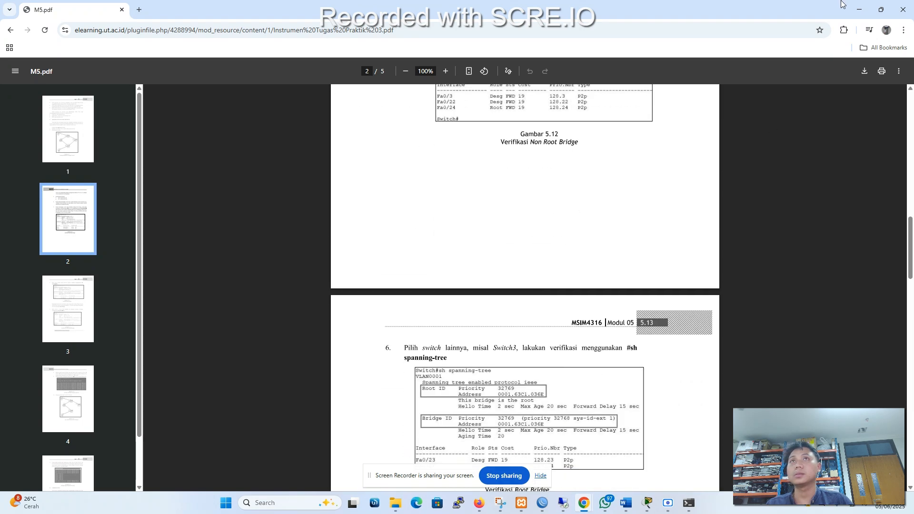
click(857, 9)
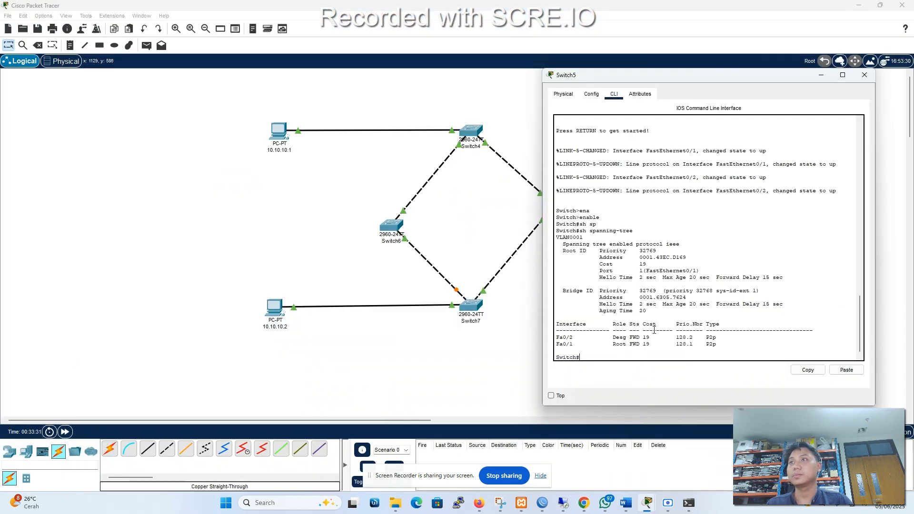
Open Switch7's command line and enter privileged EXEC mode with the enable command.
click(472, 305)
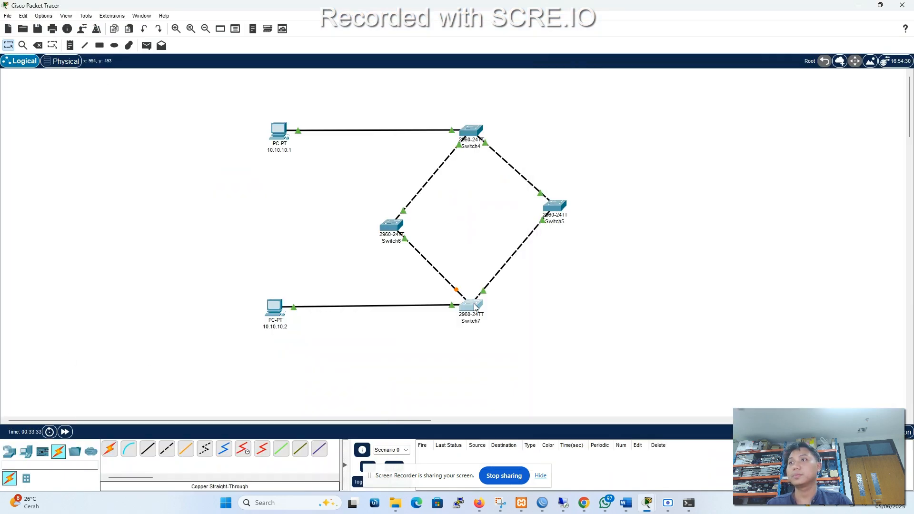
click(392, 126)
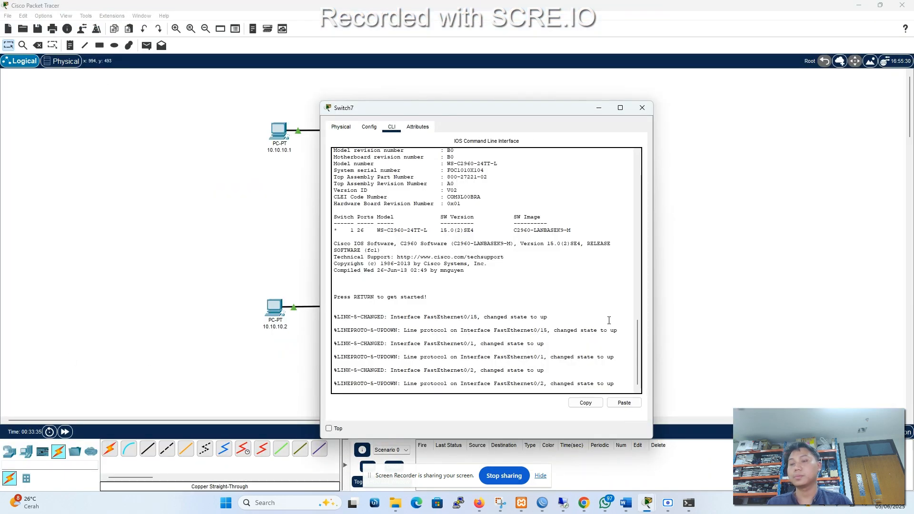
text(ena)
key(Tab)
key(Return)
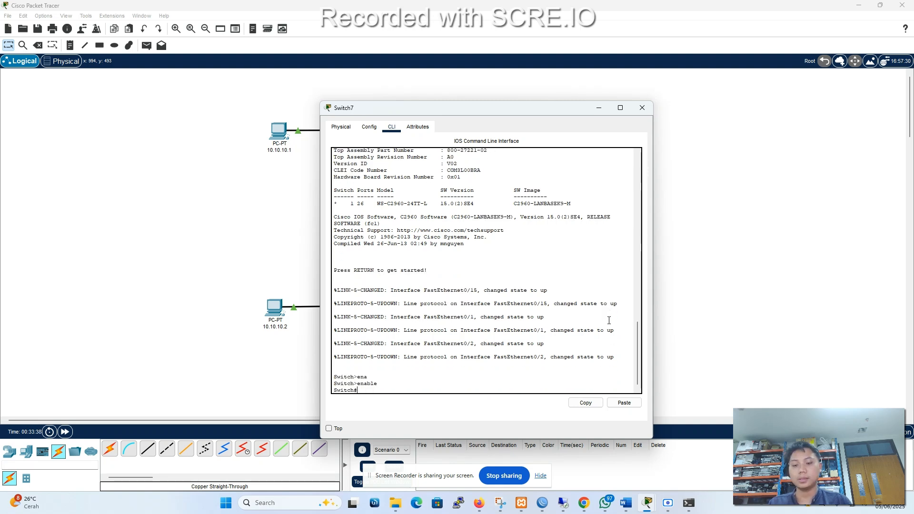
Run show spanning-tree on Switch7 to examine its port roles and states against the topology, and close its window.
key(Up)
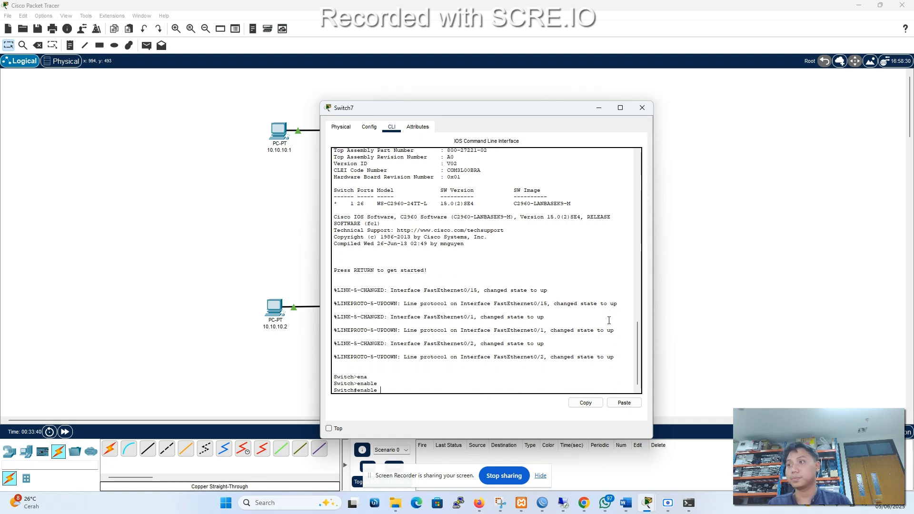
key(BackSpace)
key(BackSpace)
key(BackSpace)
key(BackSpace)
key(BackSpace)
text(s)
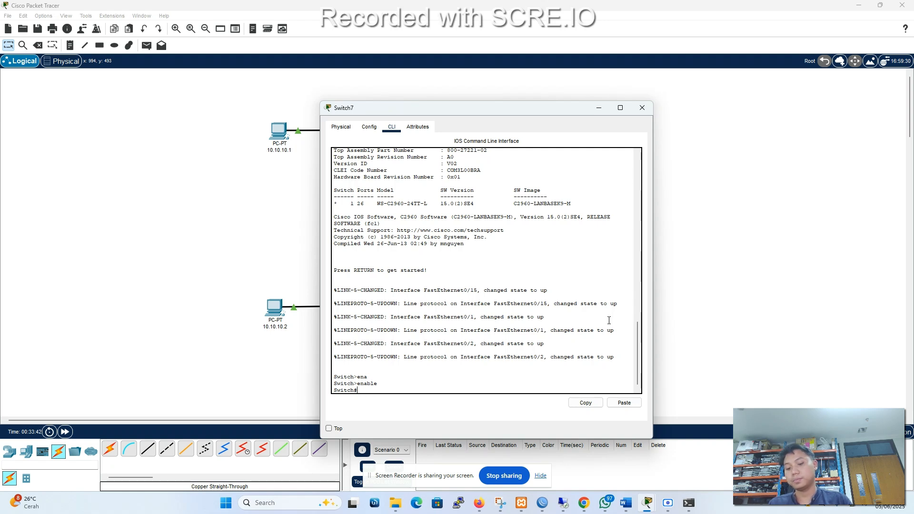
text(p)
key(Tab)
key(BackSpace)
text(h)
key(Tab)
text(sp)
key(Tab)
key(Return)
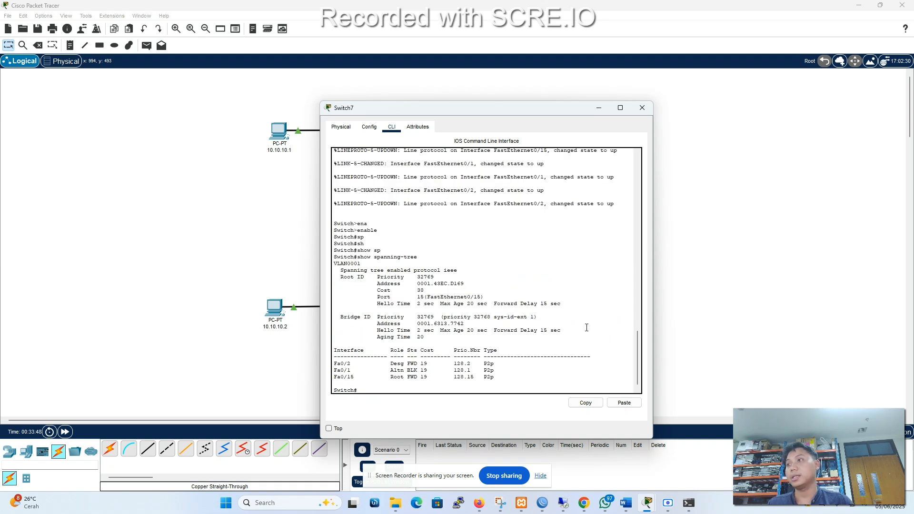
drag(481, 113, 704, 110)
click(867, 107)
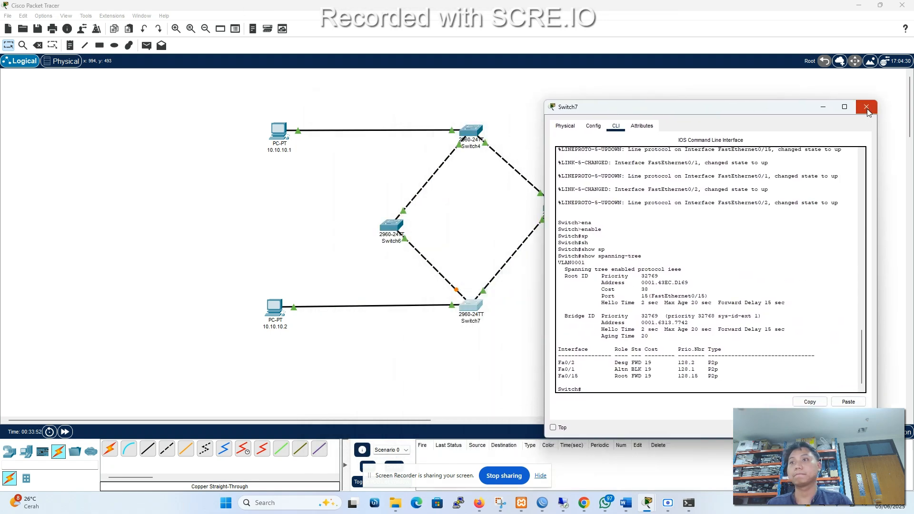
Open Switch6's command line and enter privileged EXEC mode with the enable command.
click(392, 227)
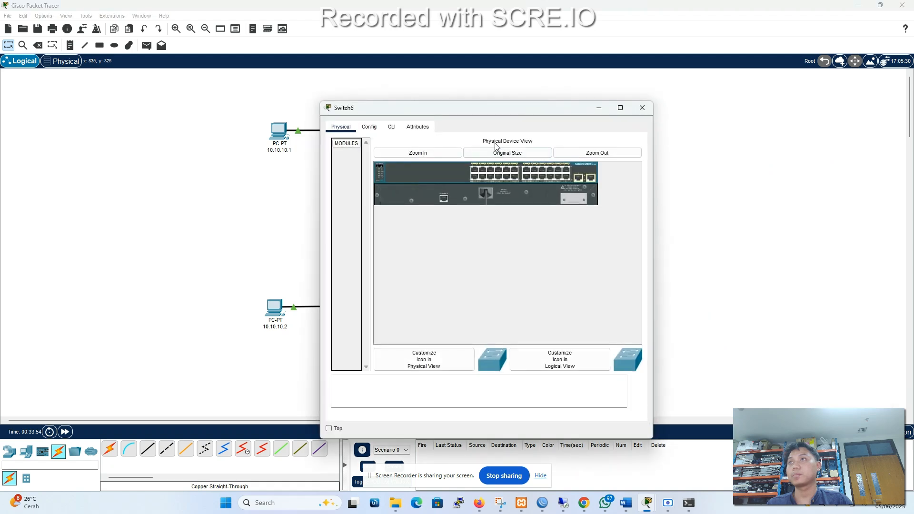
click(418, 127)
click(392, 127)
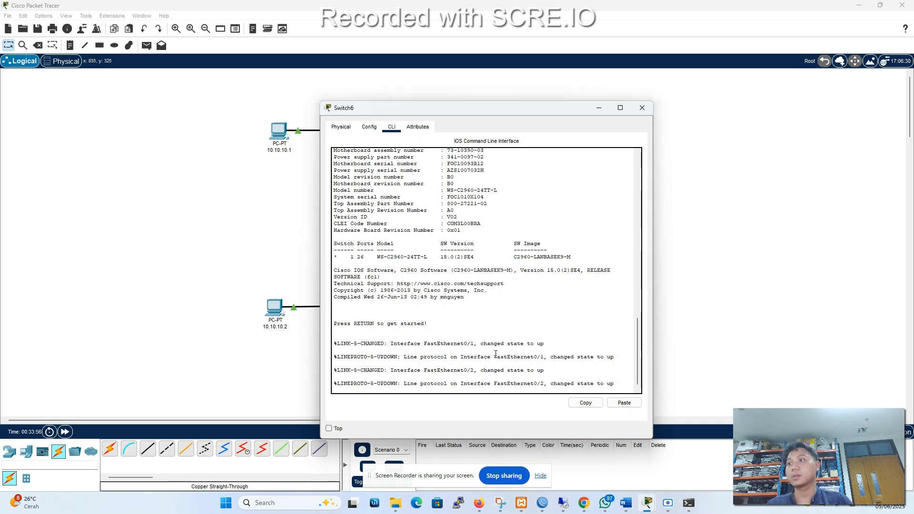
key(Return)
key(Return)
text(ena)
key(Tab)
key(Return)
Run show spanning-tree on Switch6 to examine its root ID, bridge ID and port roles, and close its window.
text(sh span)
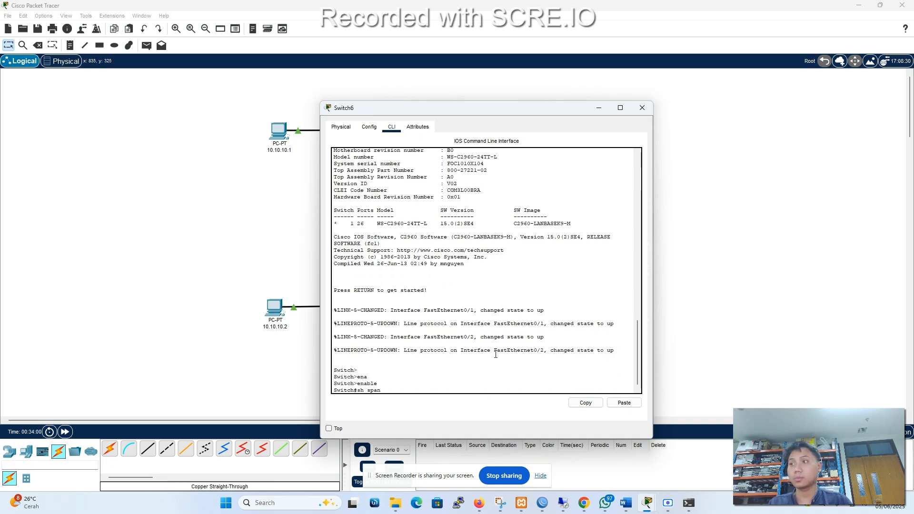
key(Tab)
key(Return)
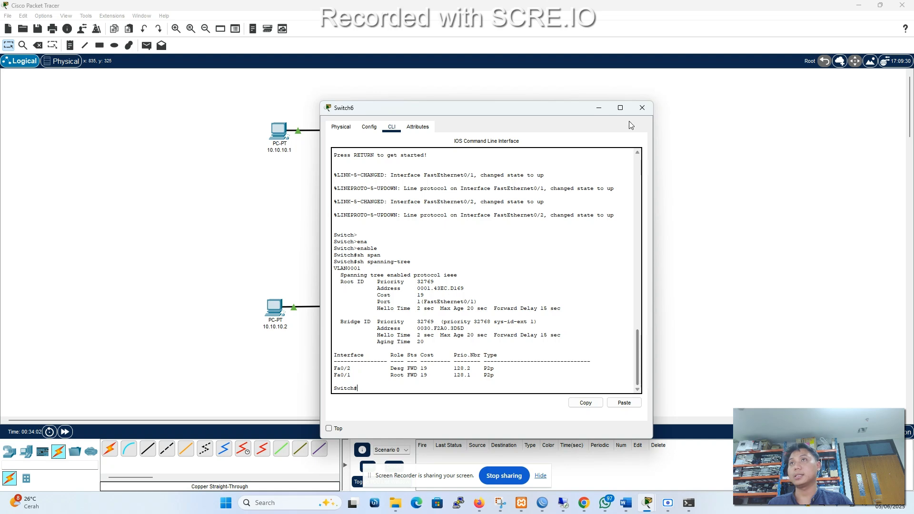
click(642, 107)
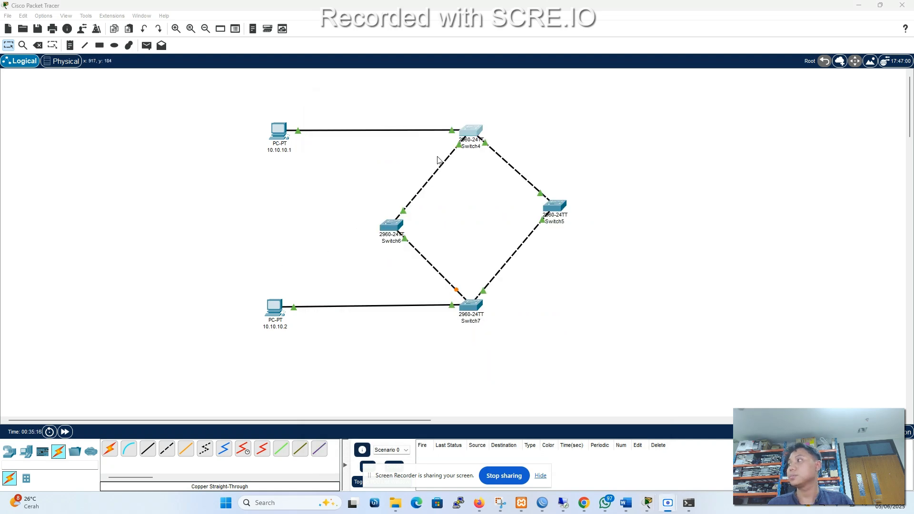
Reopen Switch4's command line to compare the root ID and bridge ID in its spanning-tree output, and close it.
click(474, 128)
click(472, 133)
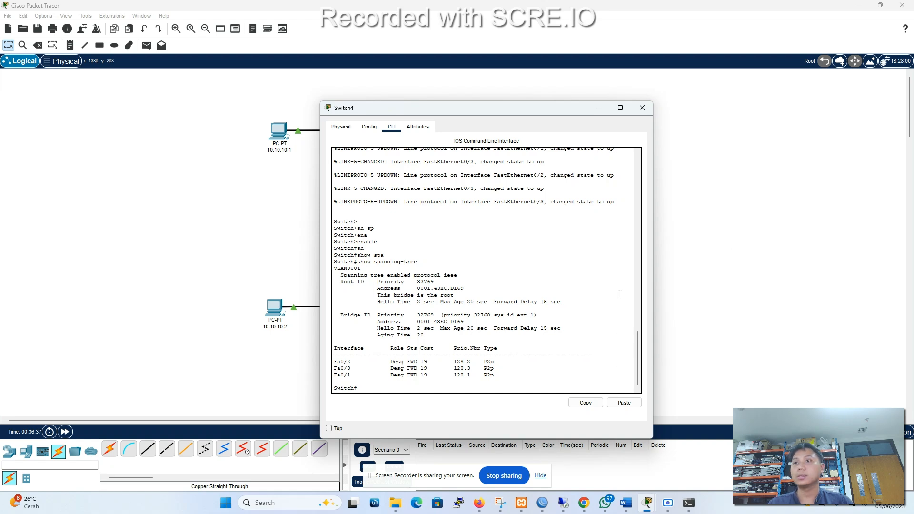
click(641, 109)
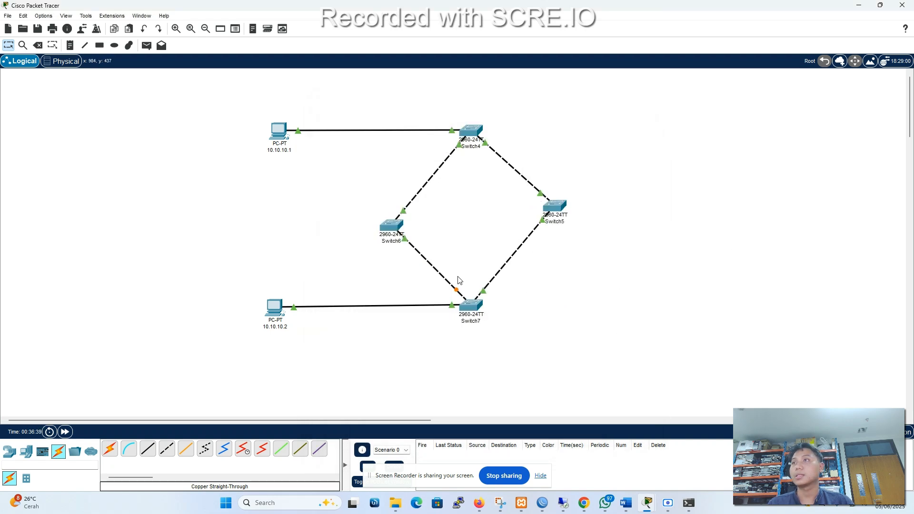
Shift Switch6 slightly upward and open the Command Prompt of PC 10.10.10.2, placing its window clear of the topology.
drag(388, 224, 390, 208)
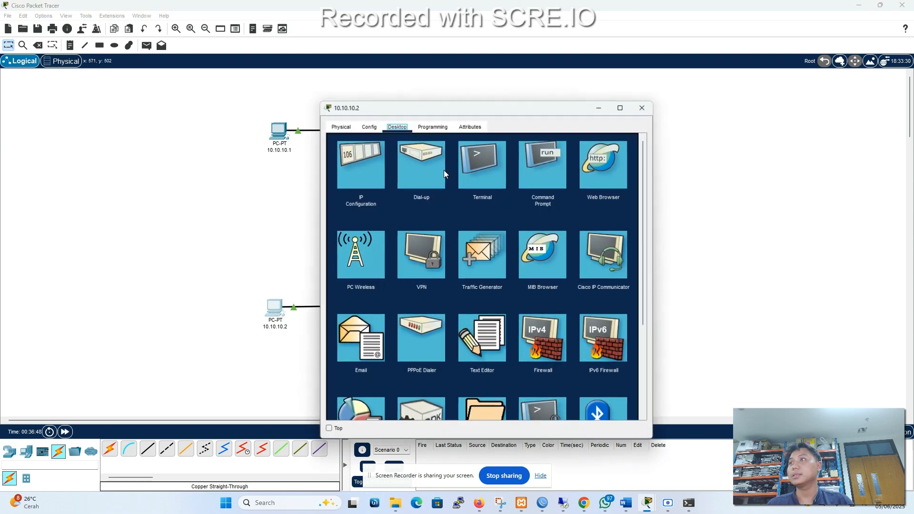
click(549, 156)
drag(527, 110, 789, 79)
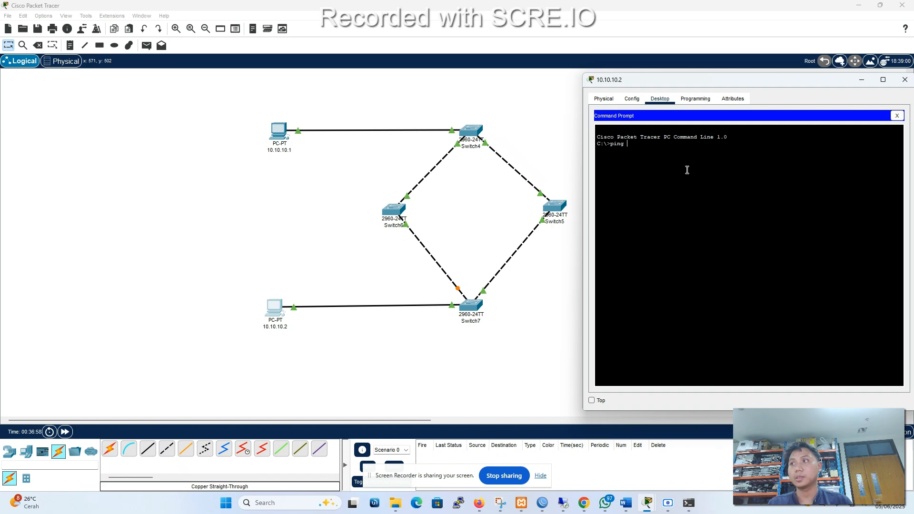
Start a continuous ping from PC 10.10.10.2 with ping -t 10.10.10.1, declining the incoming voice call.
text(-t)
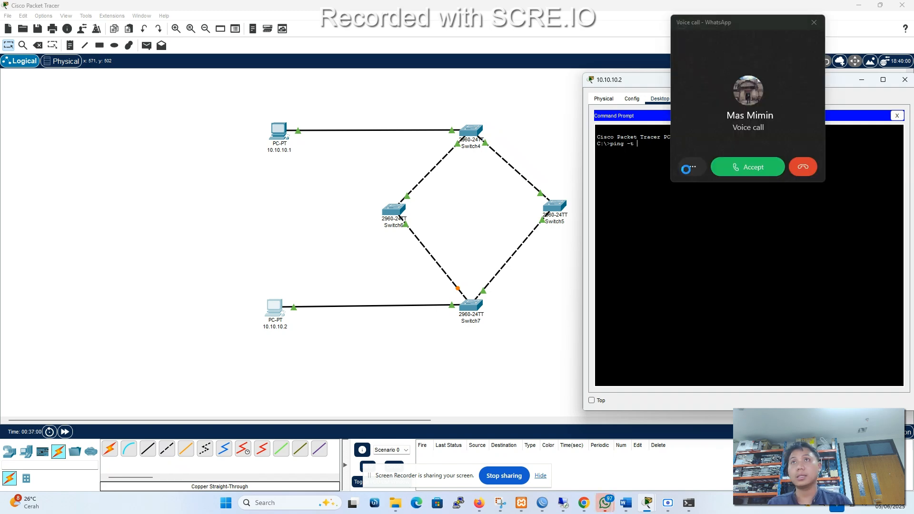
click(803, 167)
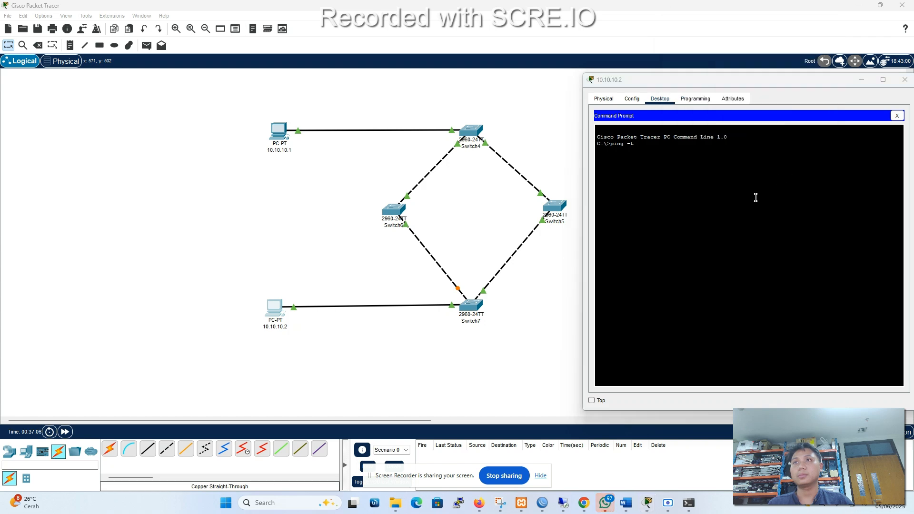
click(653, 150)
text(1)
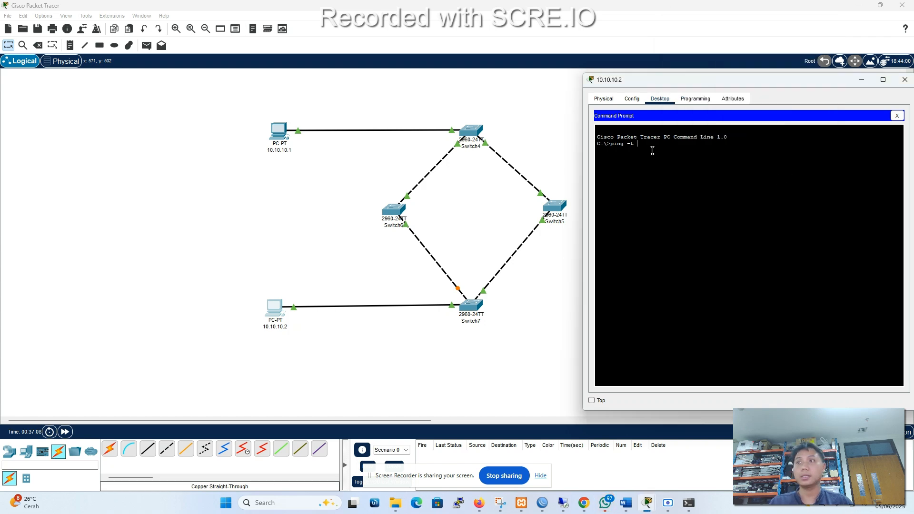
text(0.10.10.1)
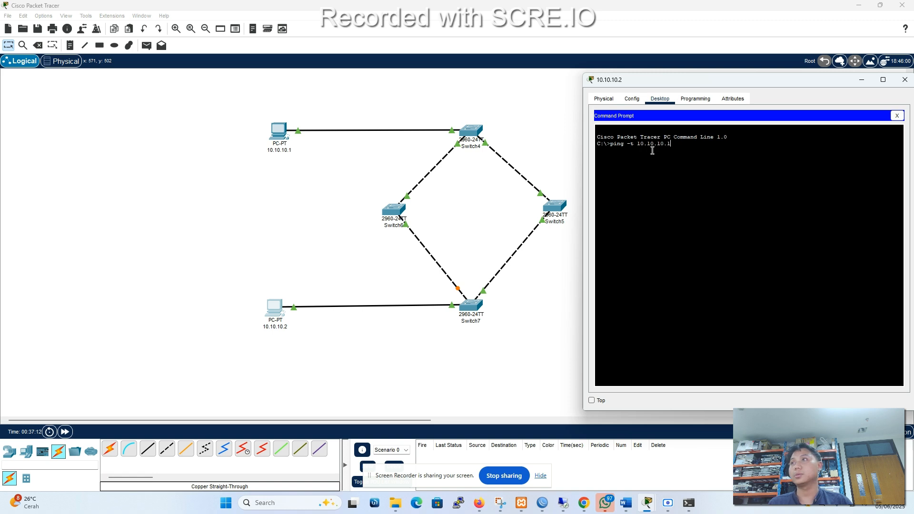
key(Return)
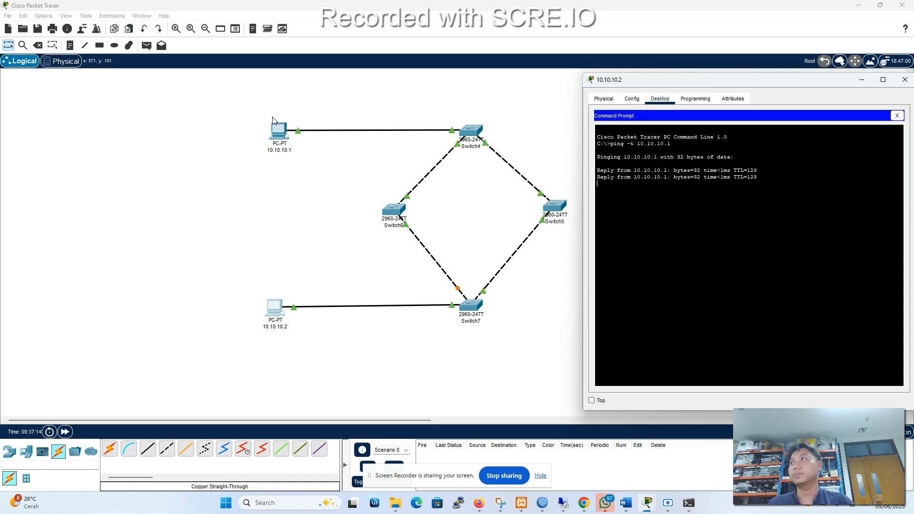
Delete the cable between Switch5 and Switch7, keeping both PCs, and bring back the ping window to watch the replies.
click(38, 45)
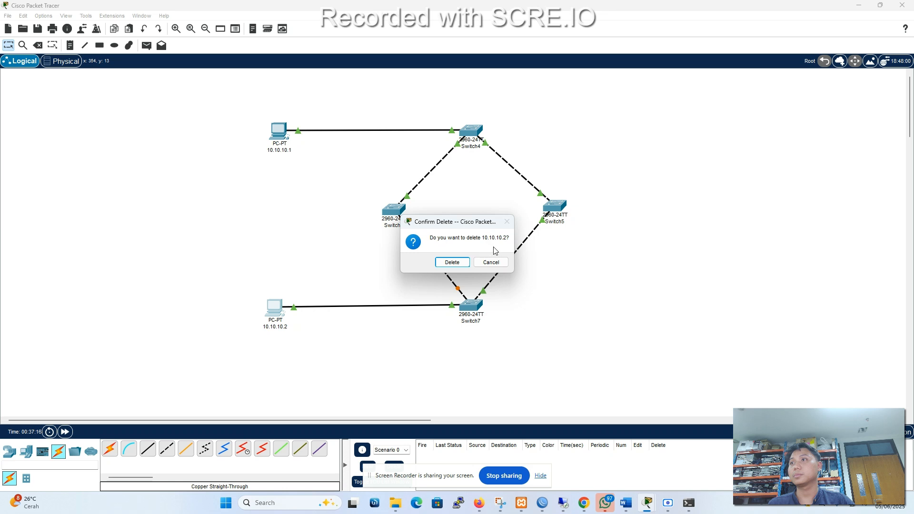
click(491, 262)
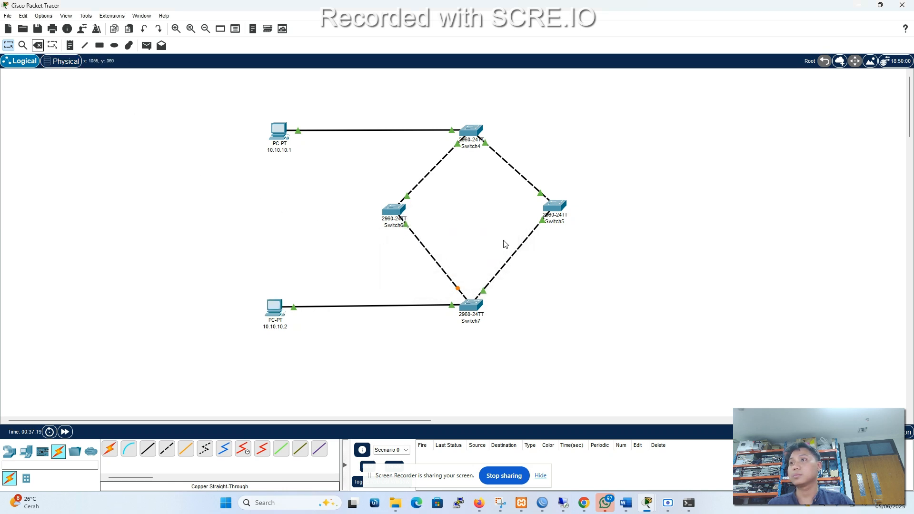
click(37, 45)
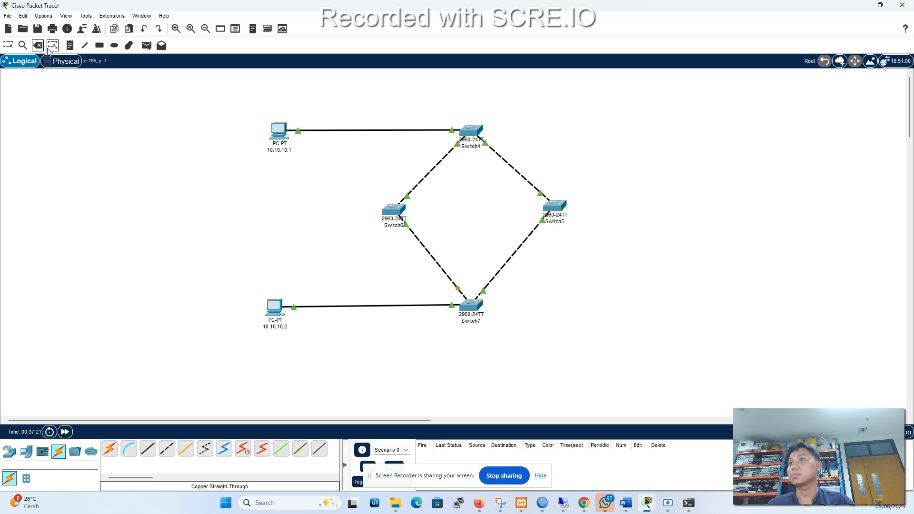
click(513, 257)
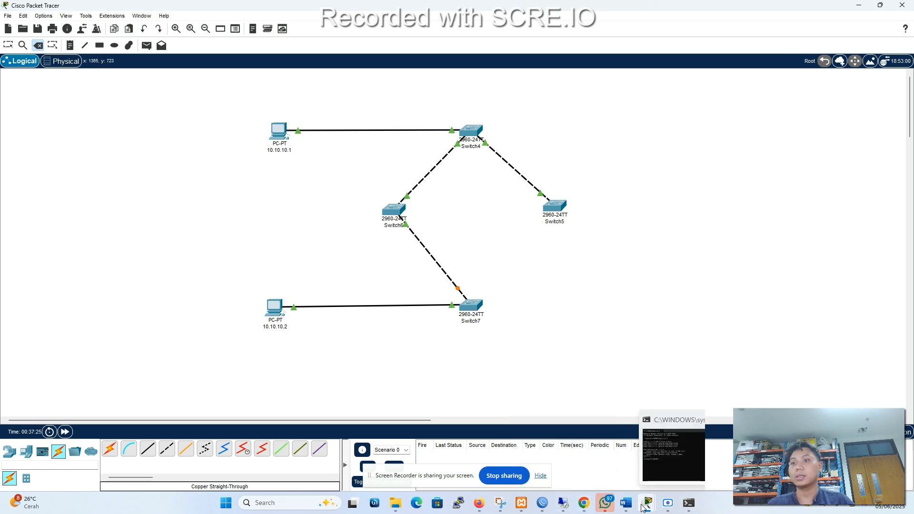
mouse_move(645, 507)
click(757, 450)
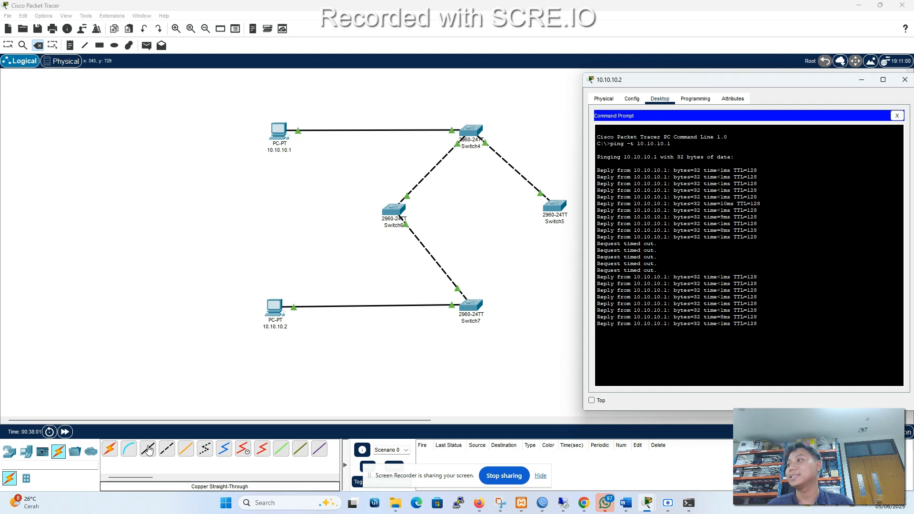
Reconnect Switch5 to Switch7 with a Copper Cross-Over cable to close the ring.
click(167, 450)
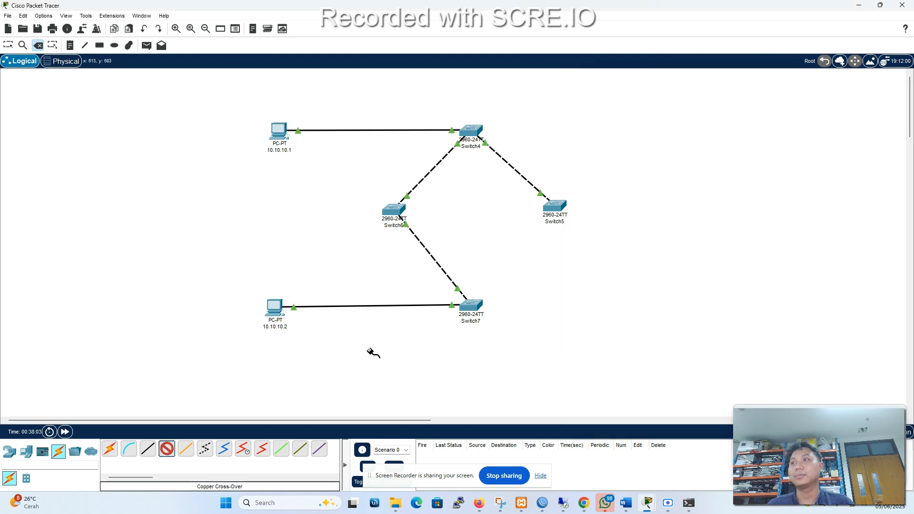
click(554, 205)
click(569, 219)
click(477, 303)
click(535, 215)
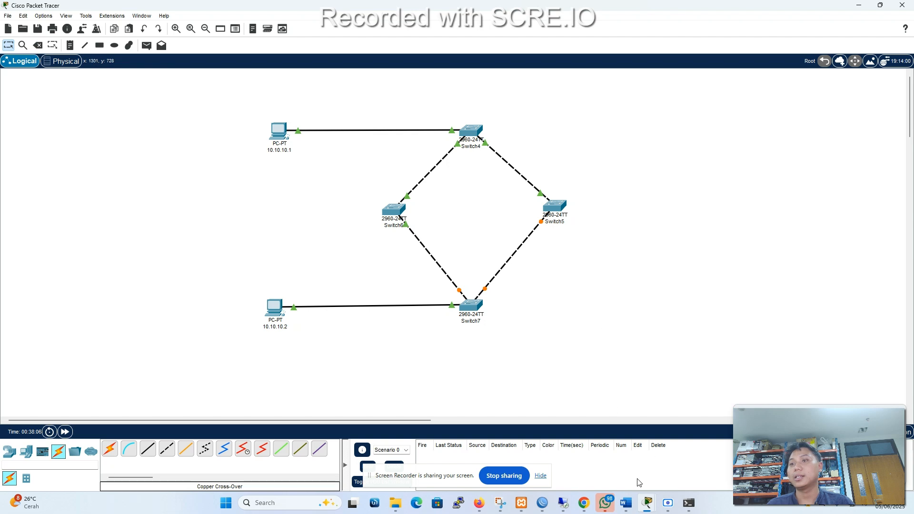
Bring the Command Prompt of PC 10.10.10.2 back into view to check the continuous ping after the reconnection.
click(689, 503)
click(689, 503)
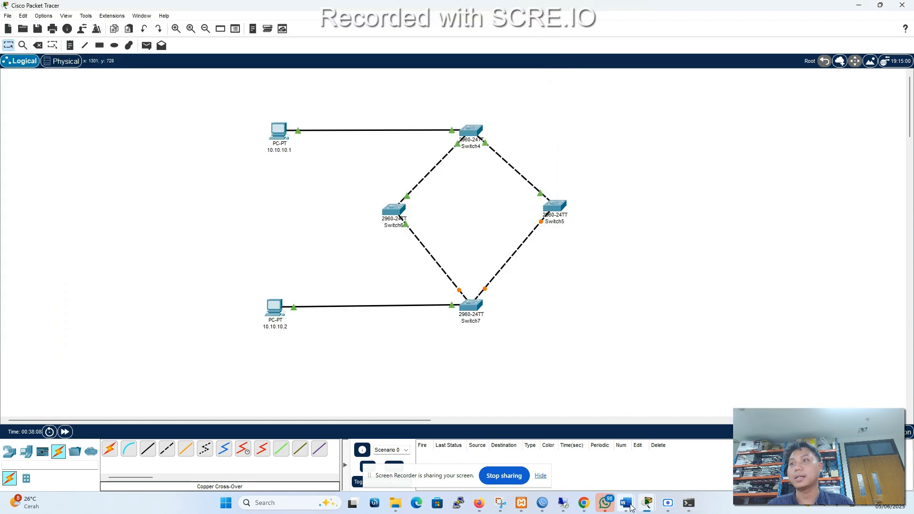
mouse_move(631, 507)
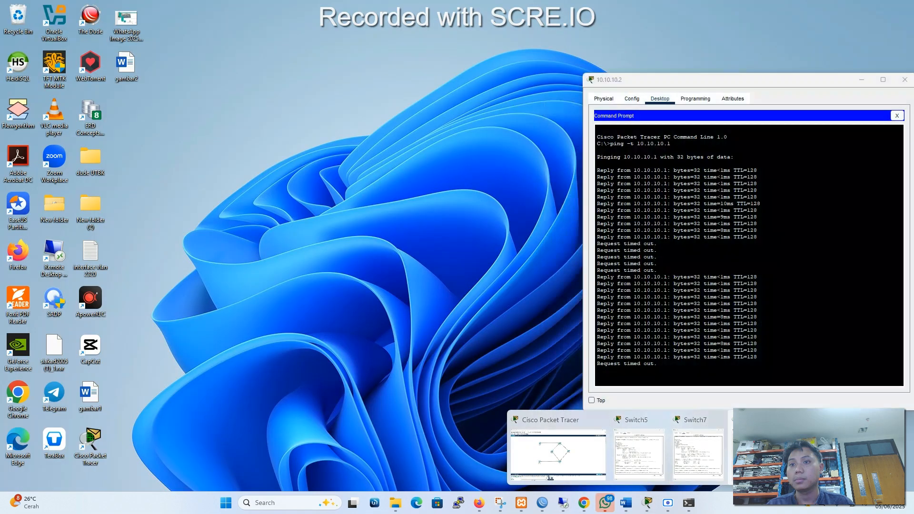
click(742, 455)
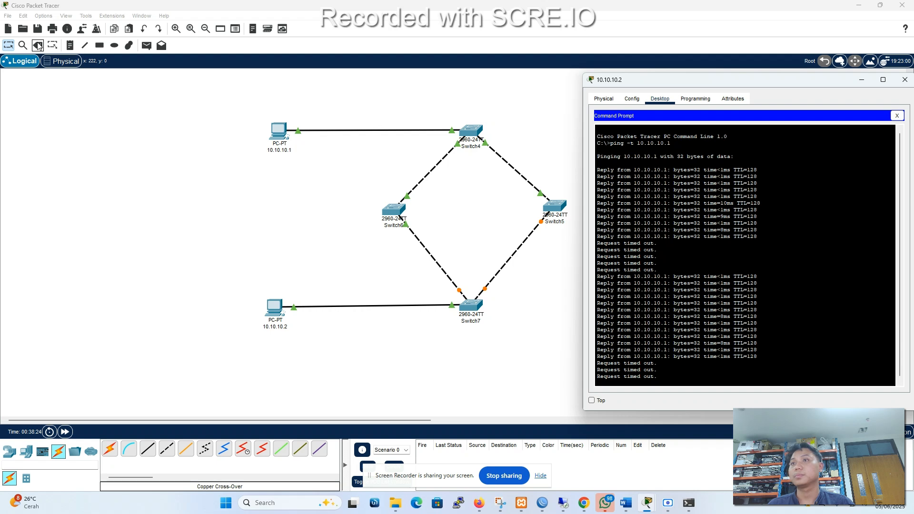
Delete the cable between Switch6 and Switch7 and bring back the ping window of PC 10.10.10.2 to watch the replies.
click(38, 46)
click(427, 252)
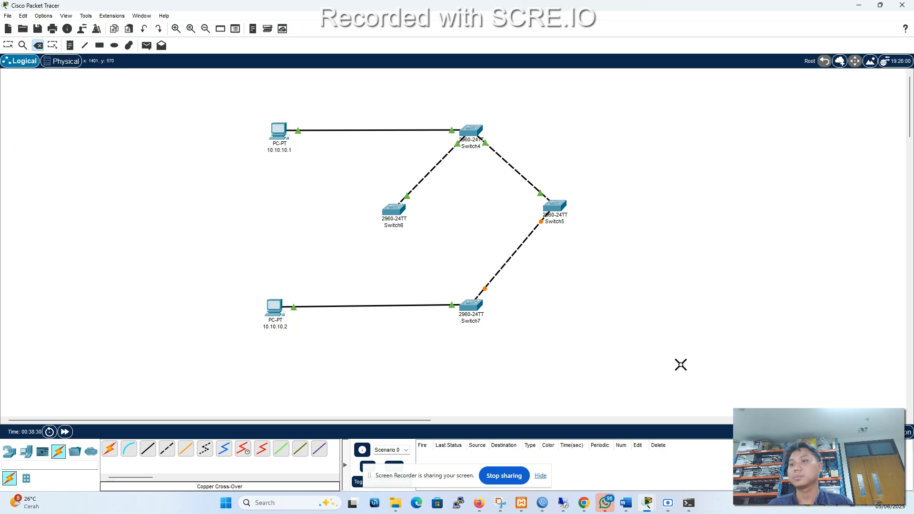
mouse_move(648, 503)
click(748, 459)
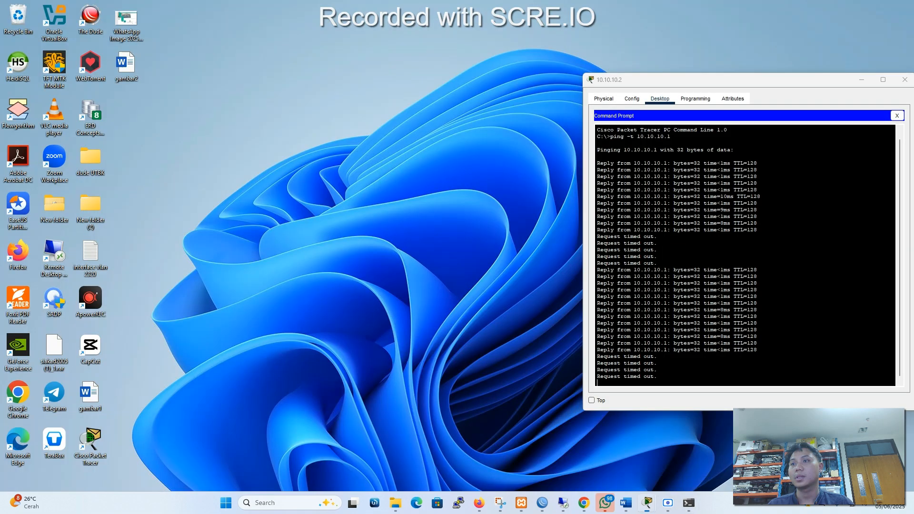